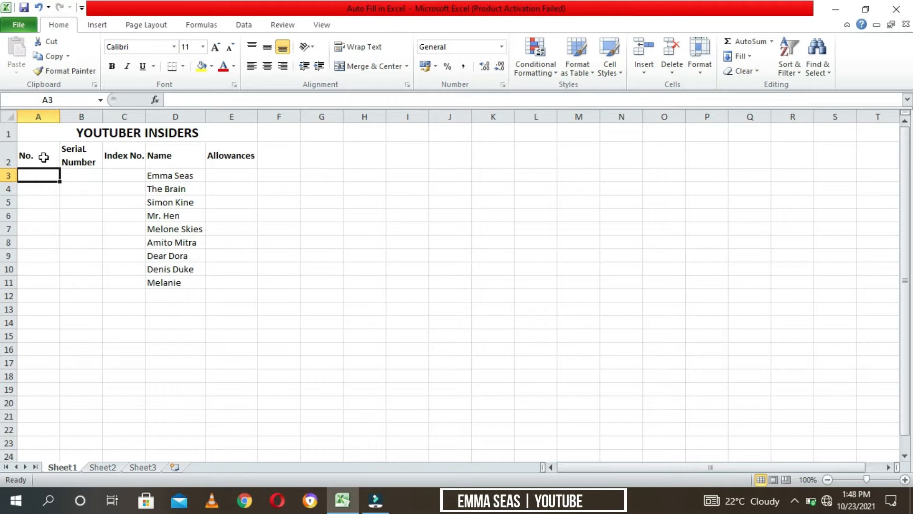
Step: Enter 1 in A3 and 2 in A4 as the starting values of the No. column
click(44, 201)
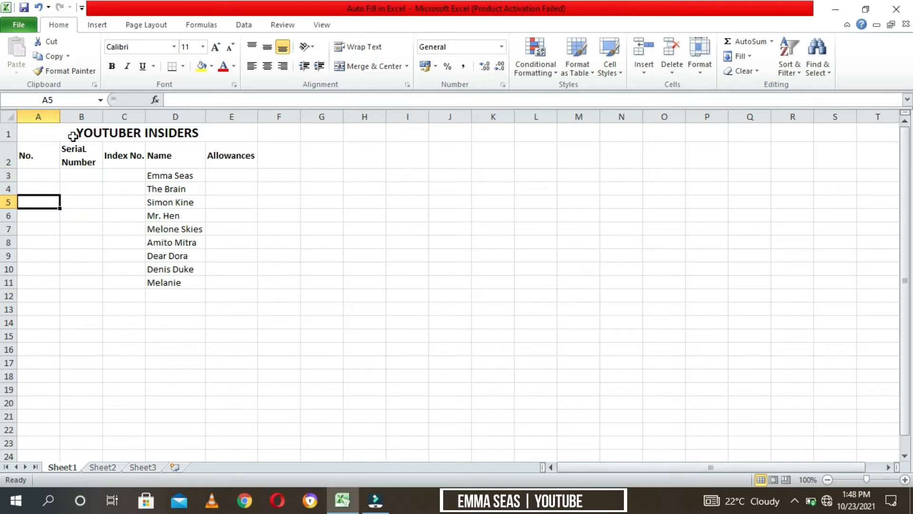
click(38, 177)
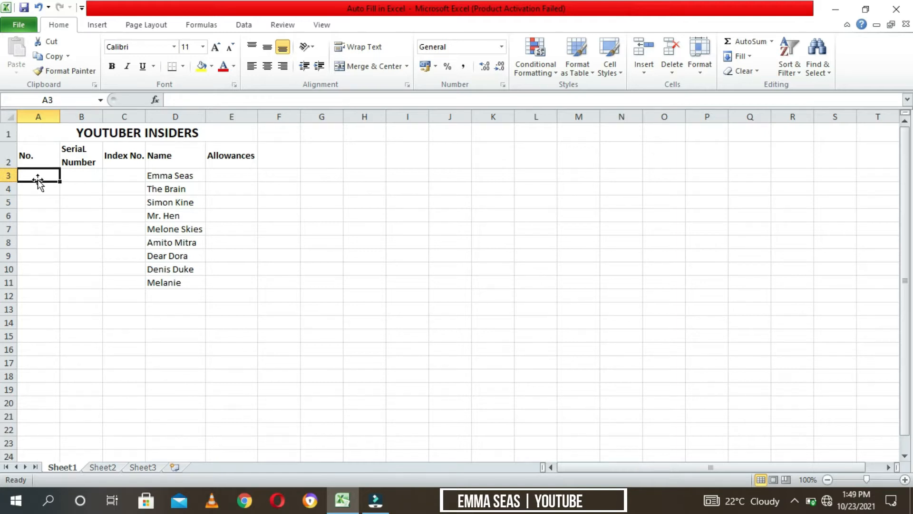
text(1)
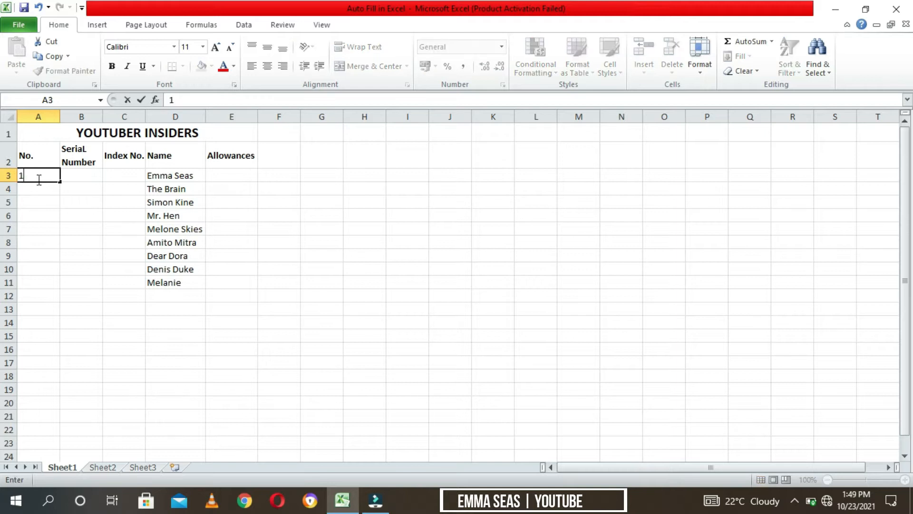
click(42, 189)
text(2)
click(67, 219)
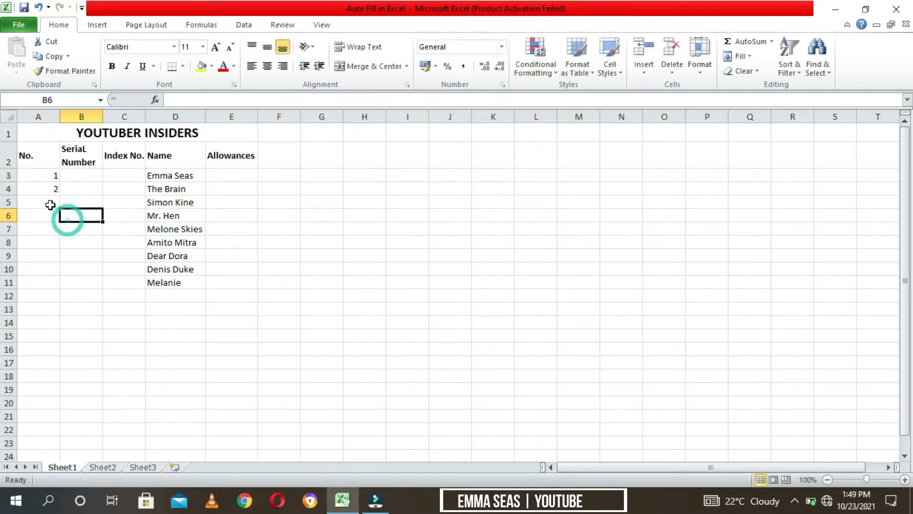
drag(36, 177, 38, 188)
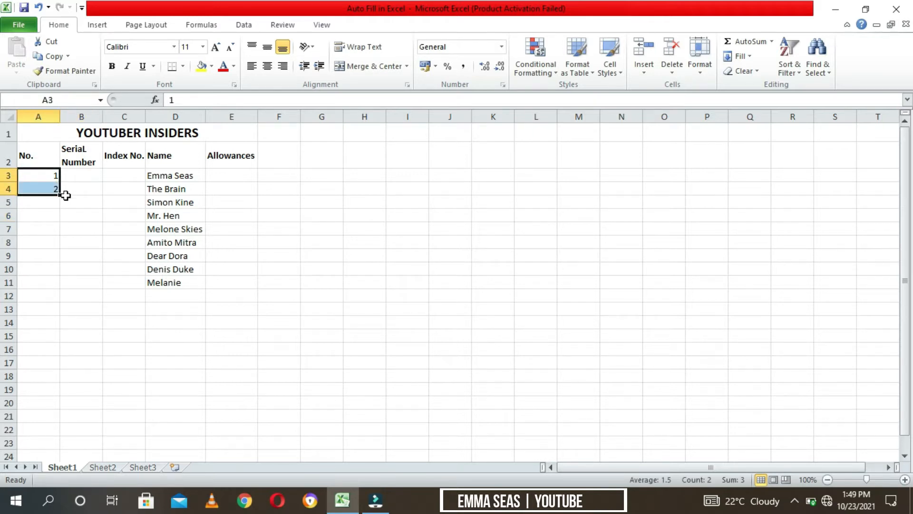
drag(60, 195, 62, 287)
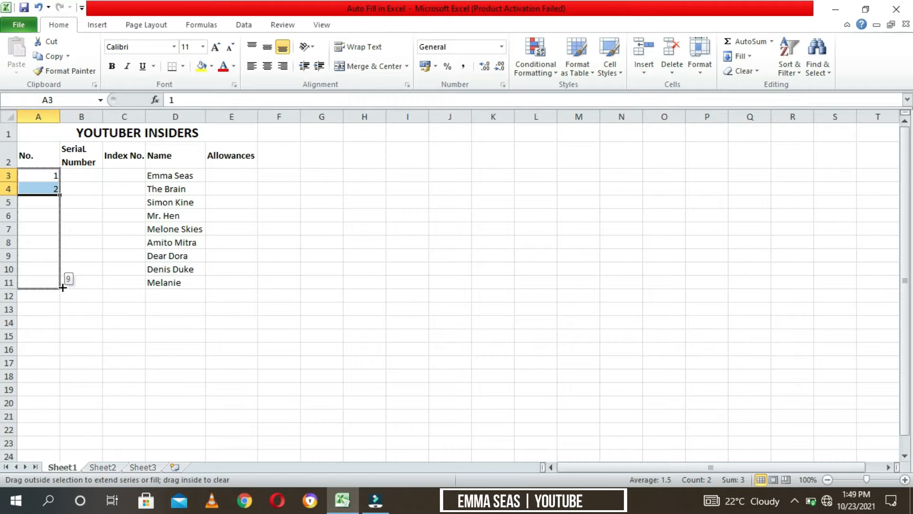
drag(62, 287, 58, 197)
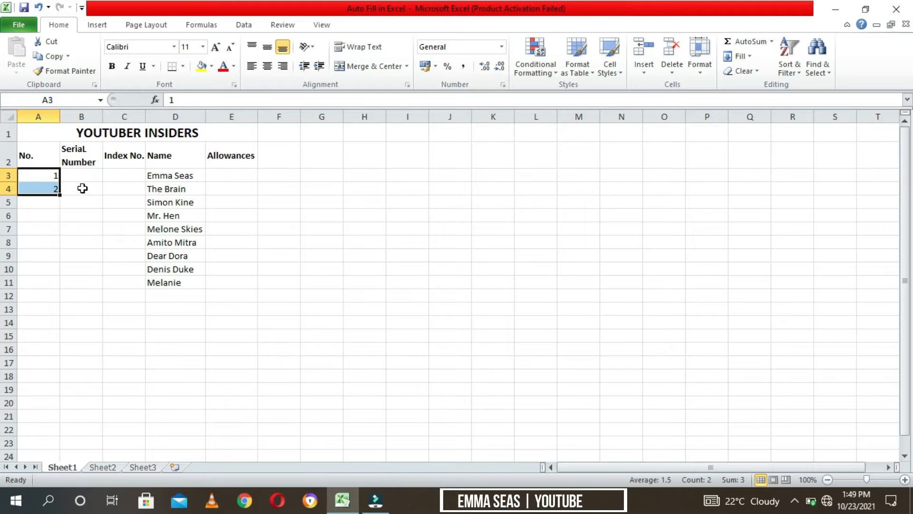
click(37, 201)
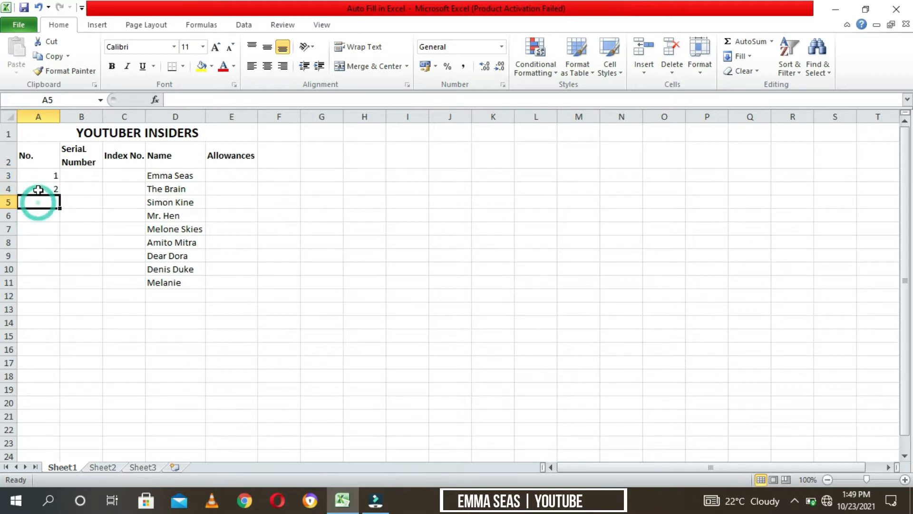
Step: Extend the 1, 2 series from A3:A4 down to A11 and autofit the No. column's width
drag(32, 175, 31, 184)
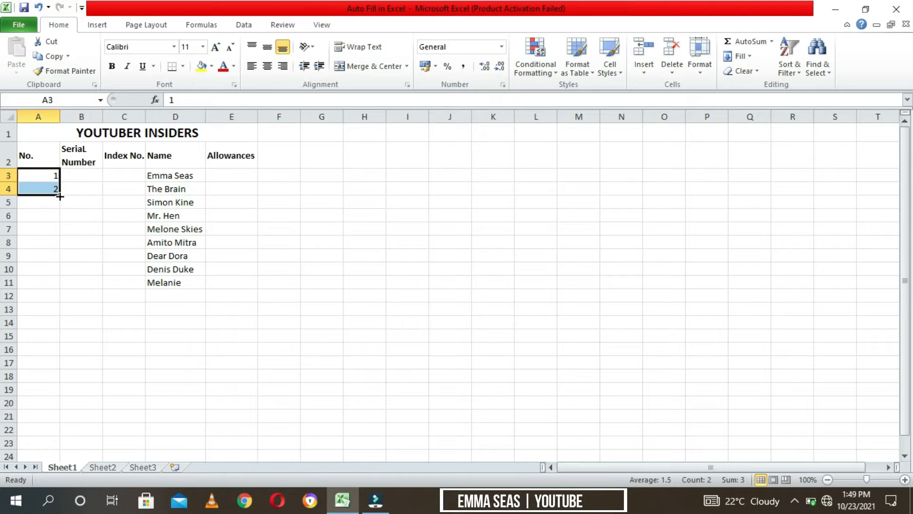
drag(59, 195, 59, 287)
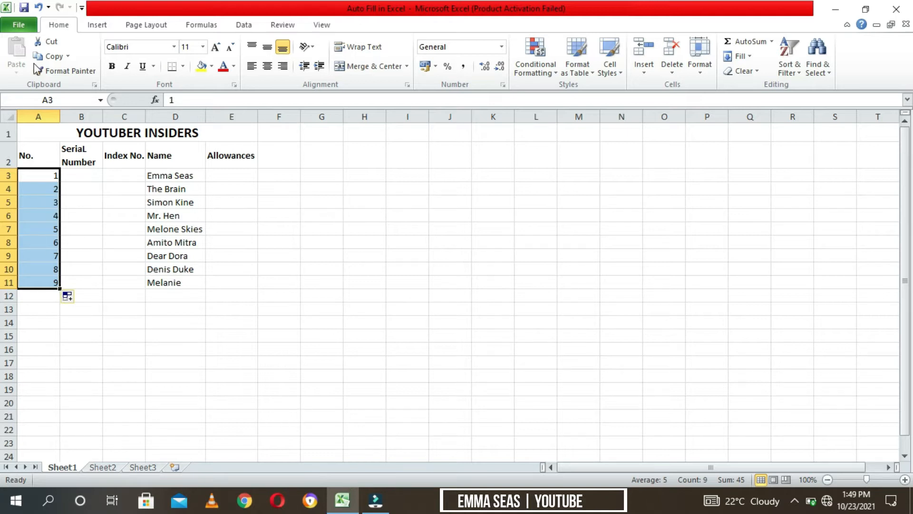
double_click(60, 115)
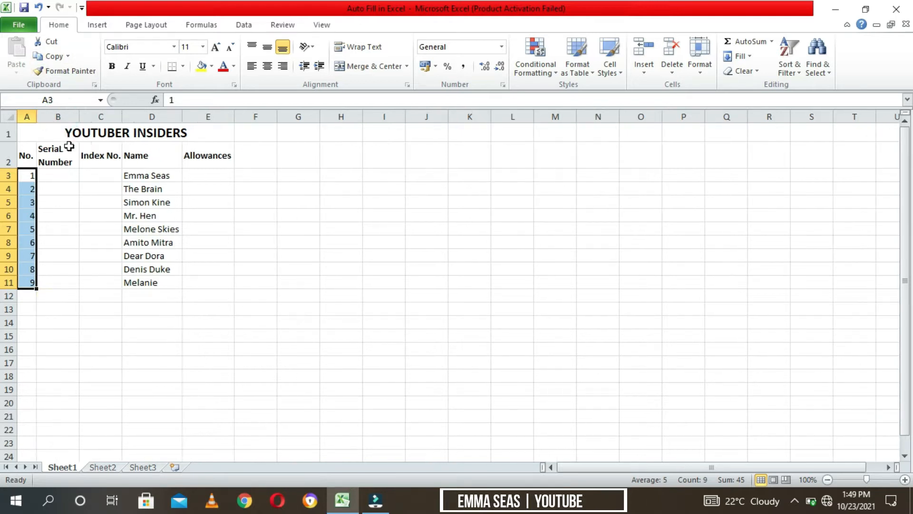
Step: Widen the Serial Number column and enter Yts-001 in B3
click(75, 176)
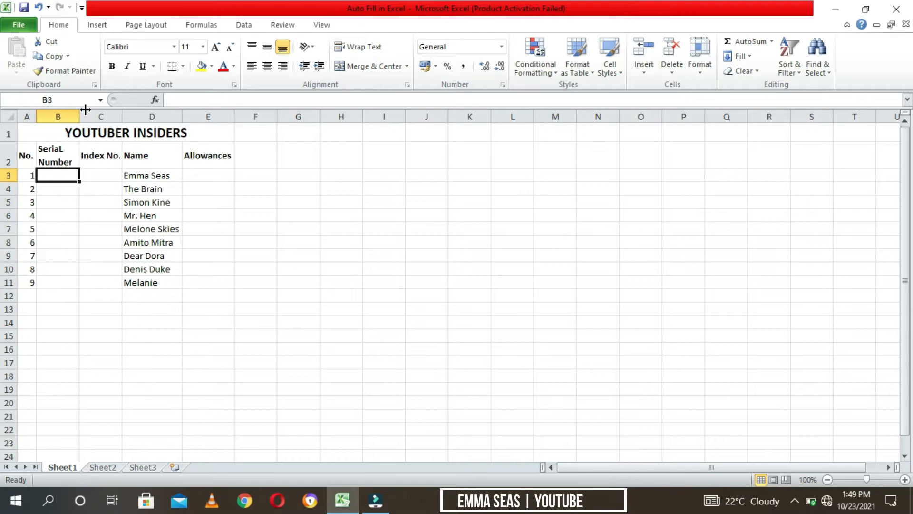
drag(78, 116, 162, 152)
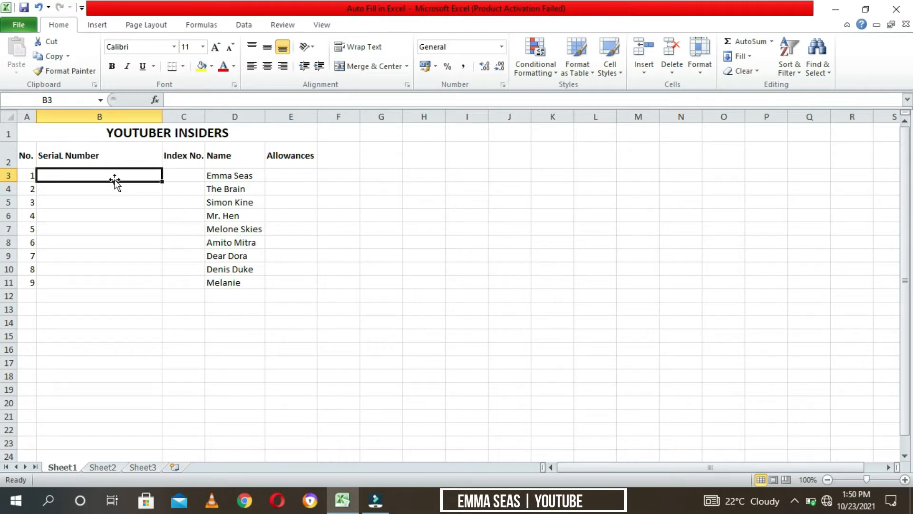
text(Y)
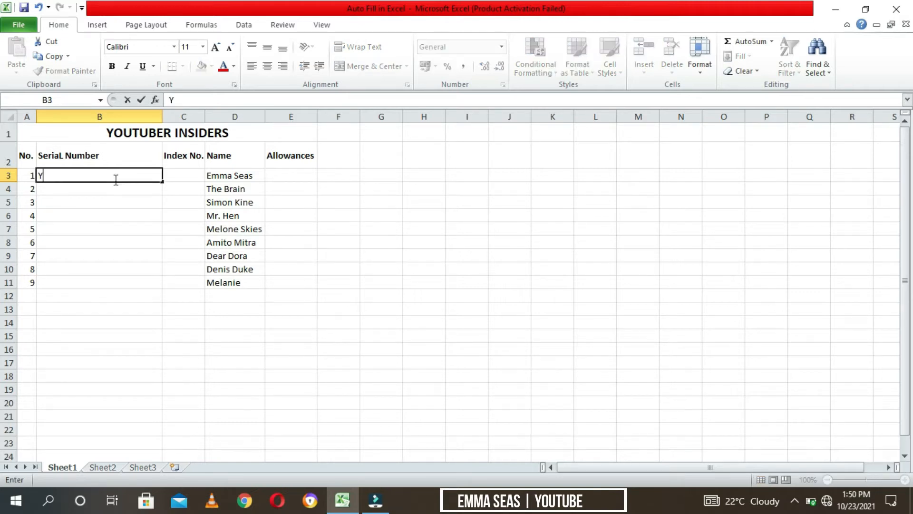
text(ts-001)
click(76, 188)
Step: Copy the Yts- prefix from B3 into B4 and complete the entry as Yts-002
click(57, 175)
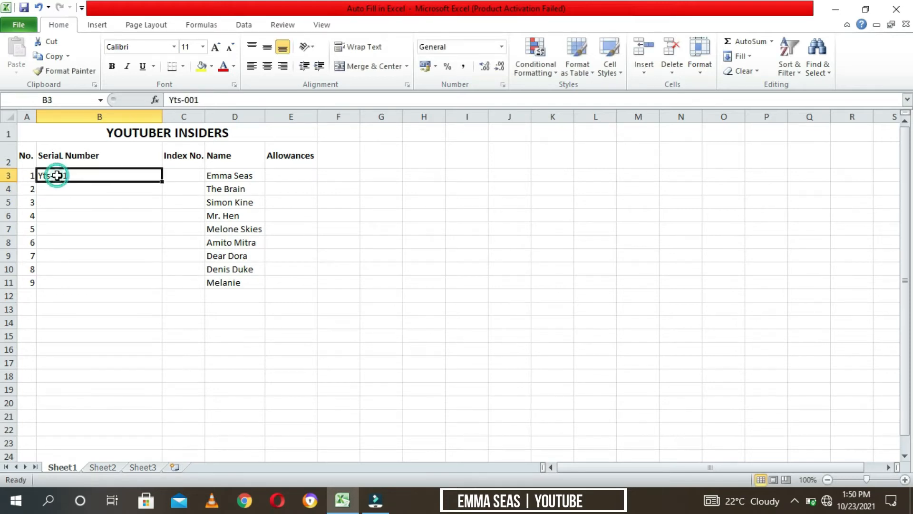
click(185, 100)
drag(185, 100, 166, 103)
key(ctrl+c)
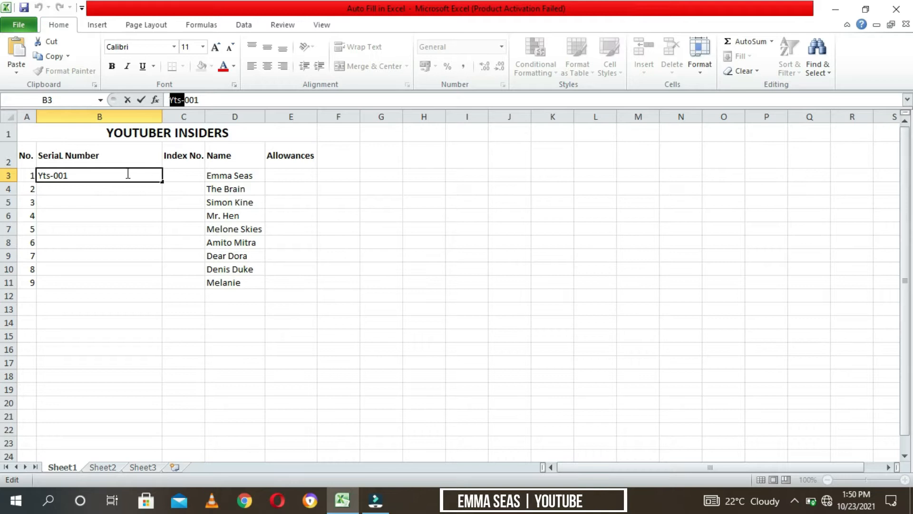
click(89, 187)
key(ctrl+v)
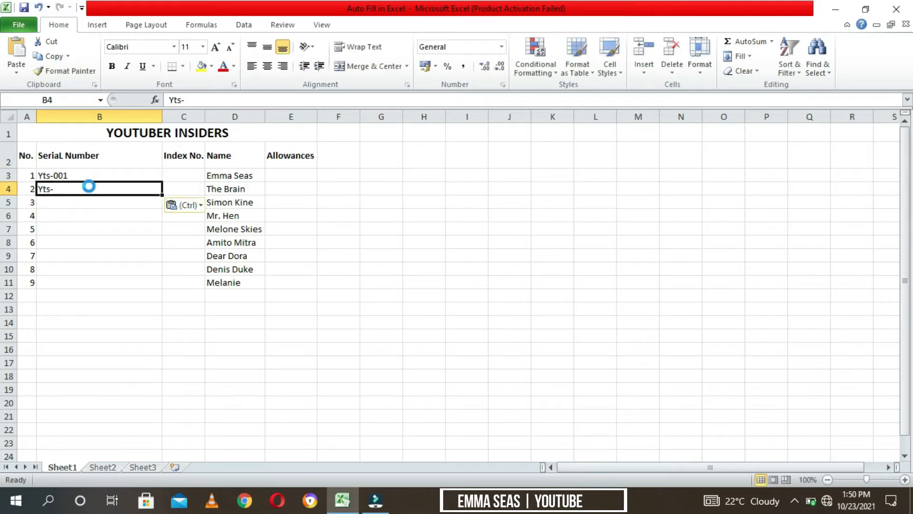
click(194, 100)
text(001)
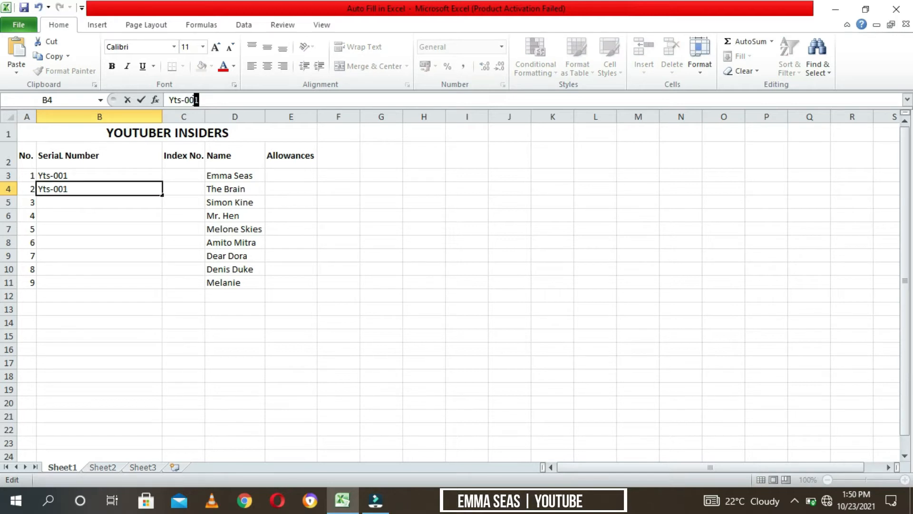
text(2)
click(166, 226)
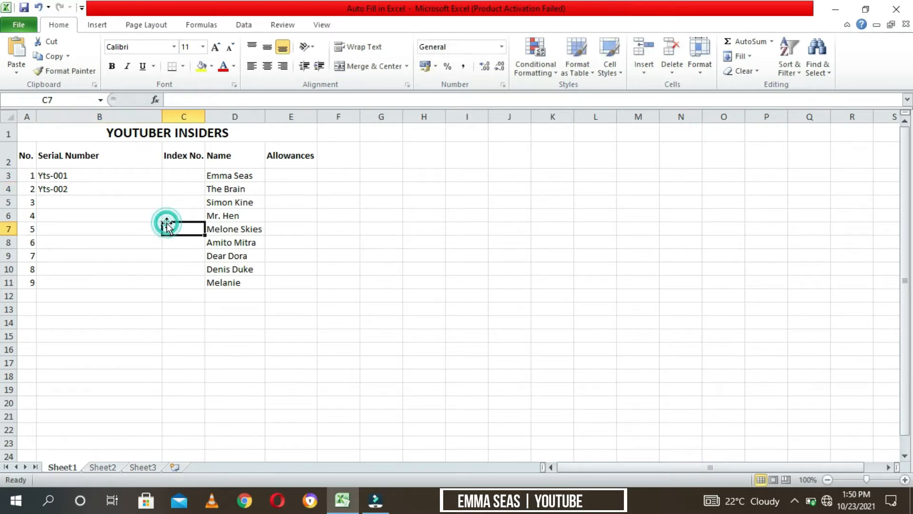
Step: Autofit the Serial Number column and extend the Yts-001, Yts-002 series from B3:B4 down to B11
click(74, 176)
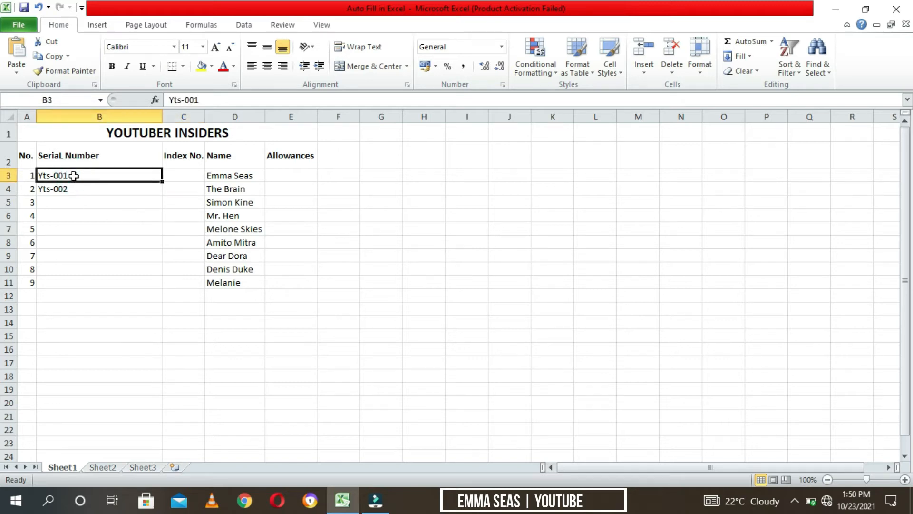
double_click(162, 114)
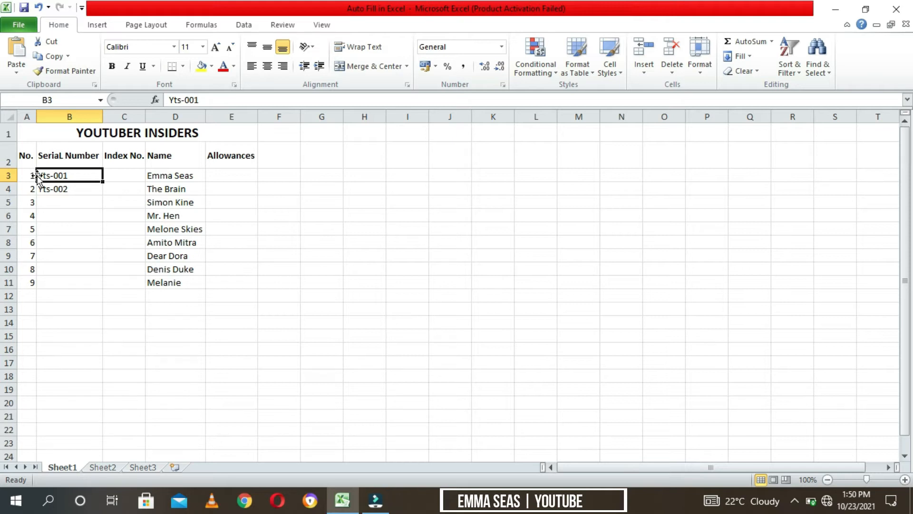
click(95, 214)
click(76, 174)
drag(76, 174, 77, 187)
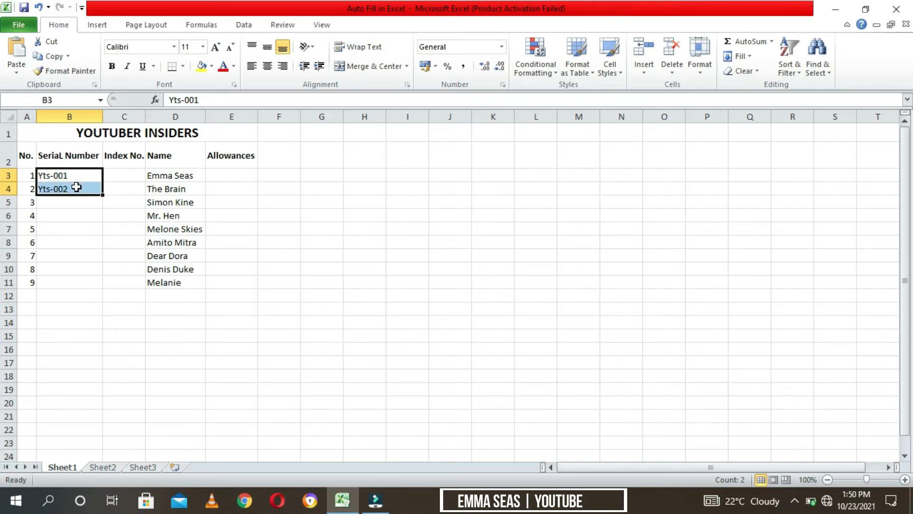
double_click(101, 195)
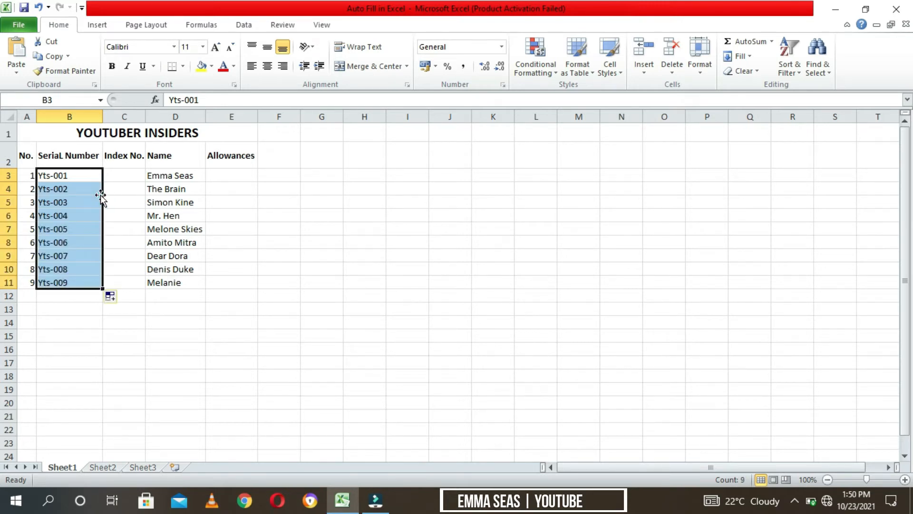
click(99, 120)
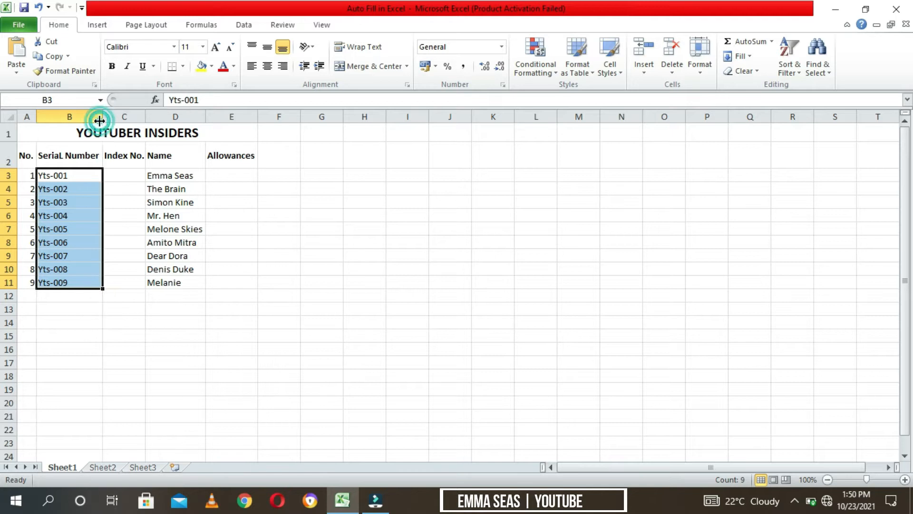
Step: Widen column C and change its heading in C2 to "Index Channel No."
click(123, 168)
drag(145, 116, 210, 116)
click(159, 154)
click(128, 155)
click(194, 100)
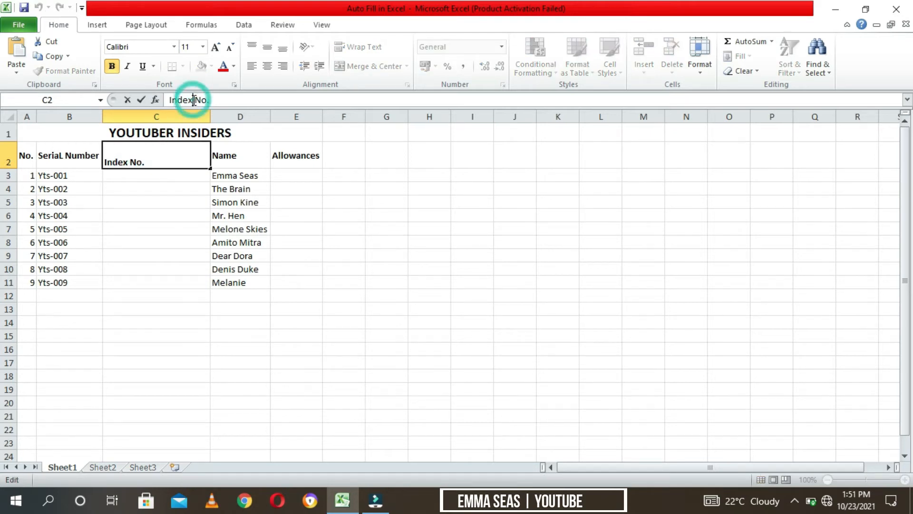
text(Channel)
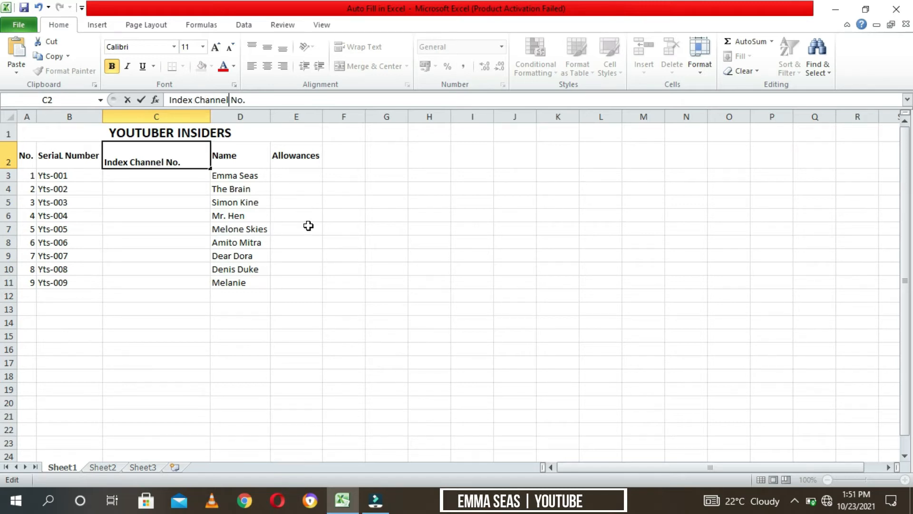
click(326, 243)
Step: Enter CYTS-AG-A-1 in C3 as the first index channel number
click(139, 175)
click(139, 175)
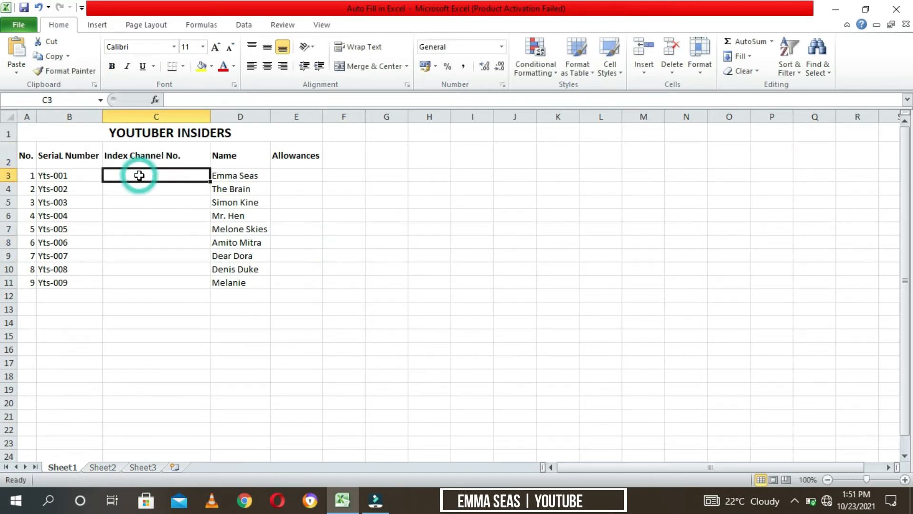
text(Ch)
key(BackSpace)
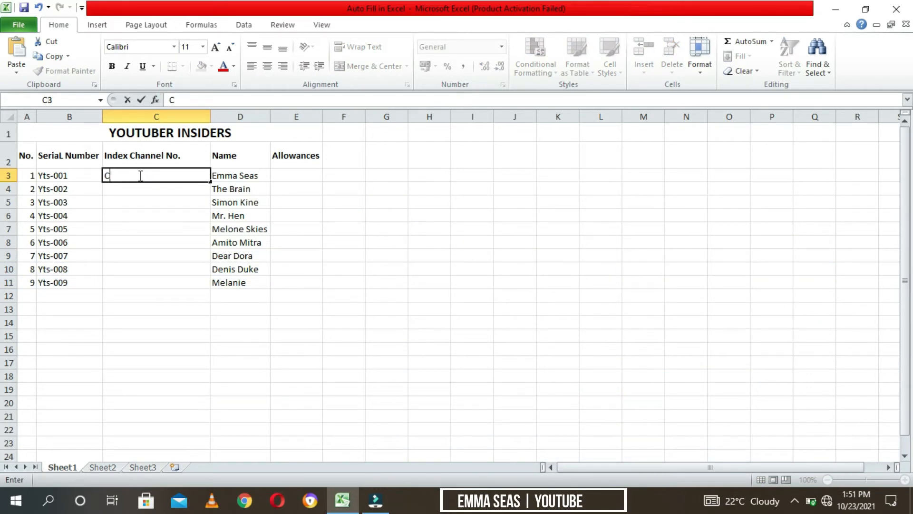
text(Y)
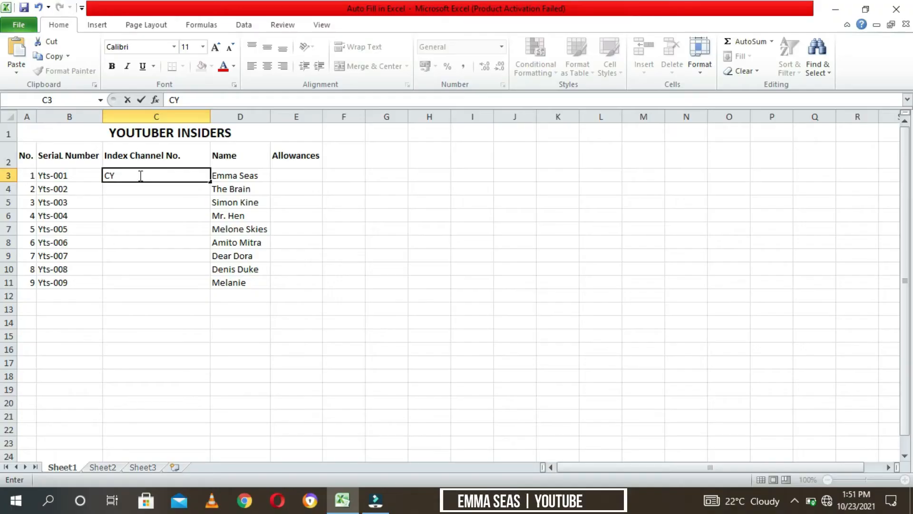
text(TS-AG-A-1)
click(159, 213)
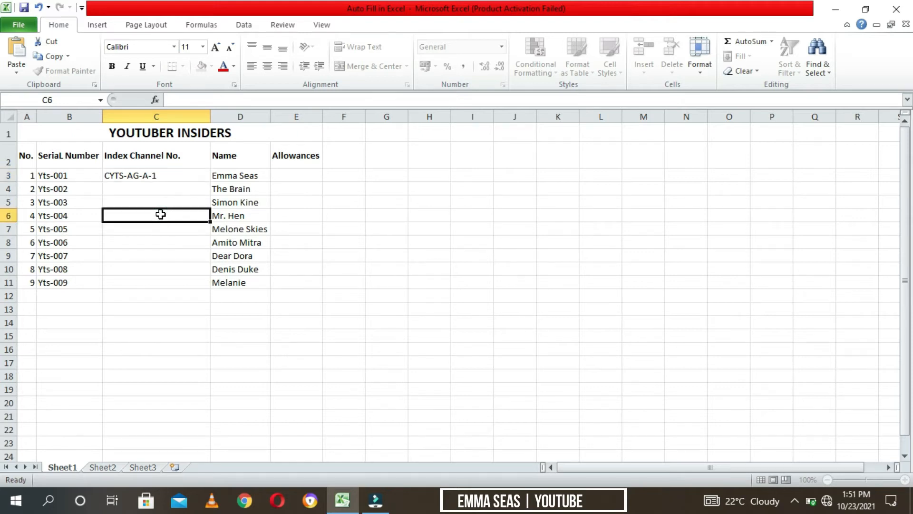
Step: Autofill the index channel numbers from C3 into C4, and extend the series down to C11
click(136, 176)
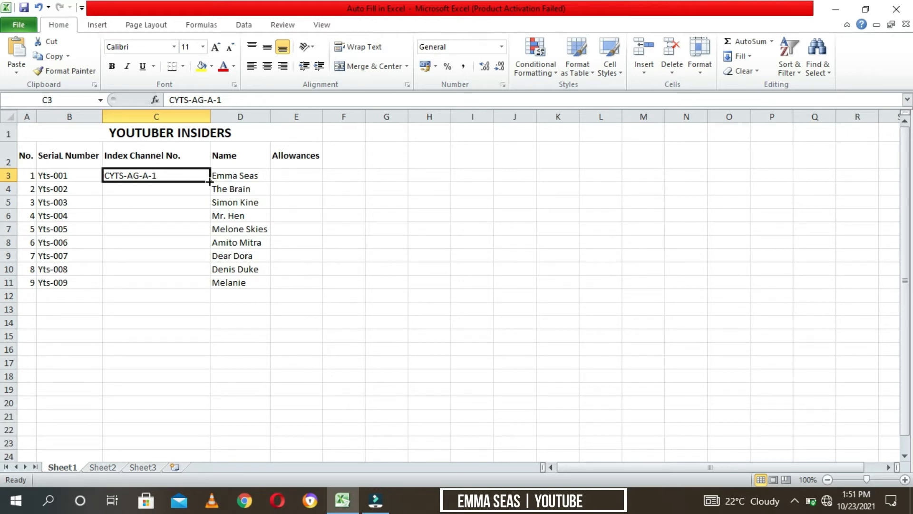
drag(210, 182, 211, 190)
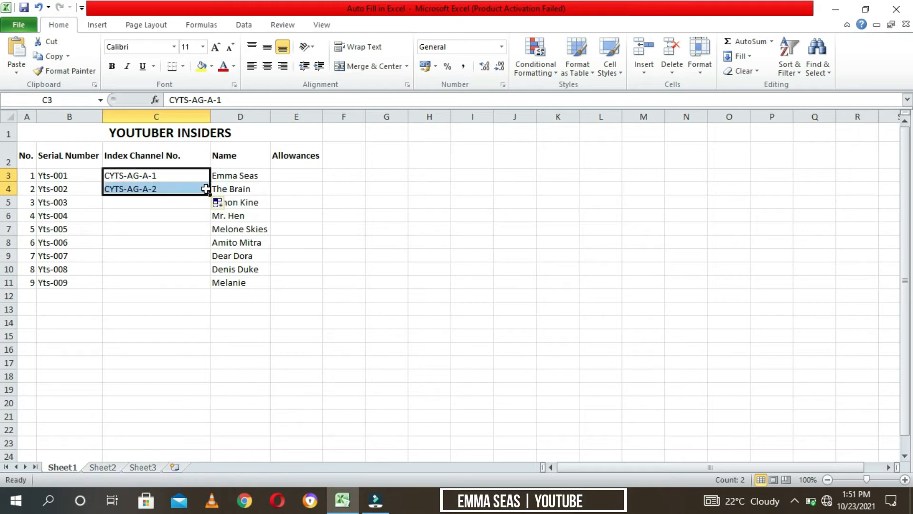
click(165, 210)
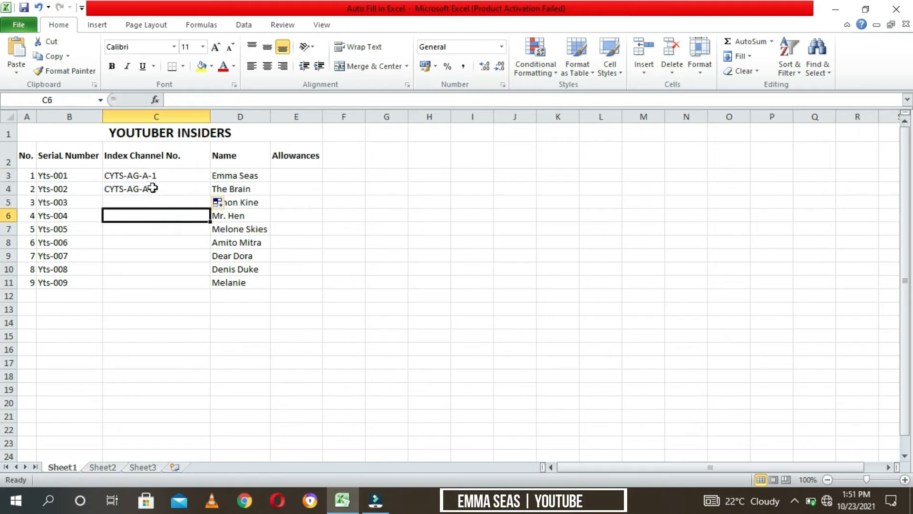
drag(165, 175, 167, 189)
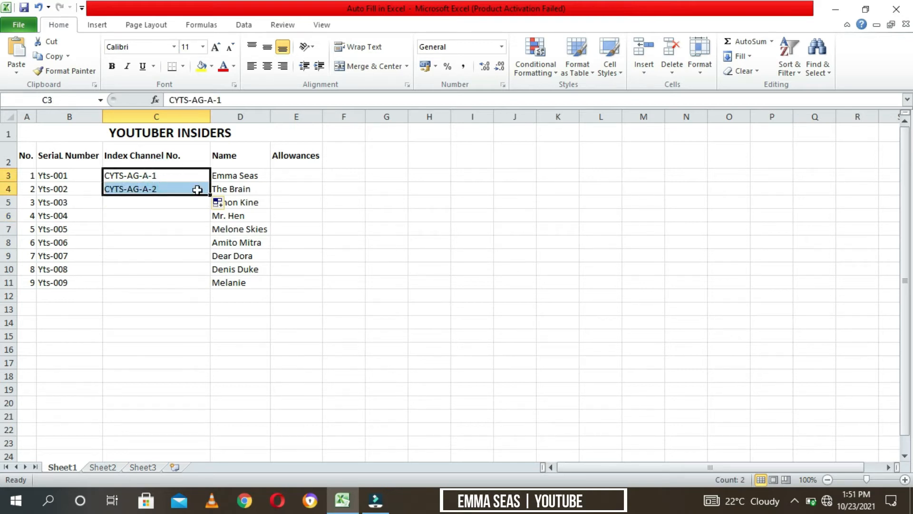
double_click(210, 194)
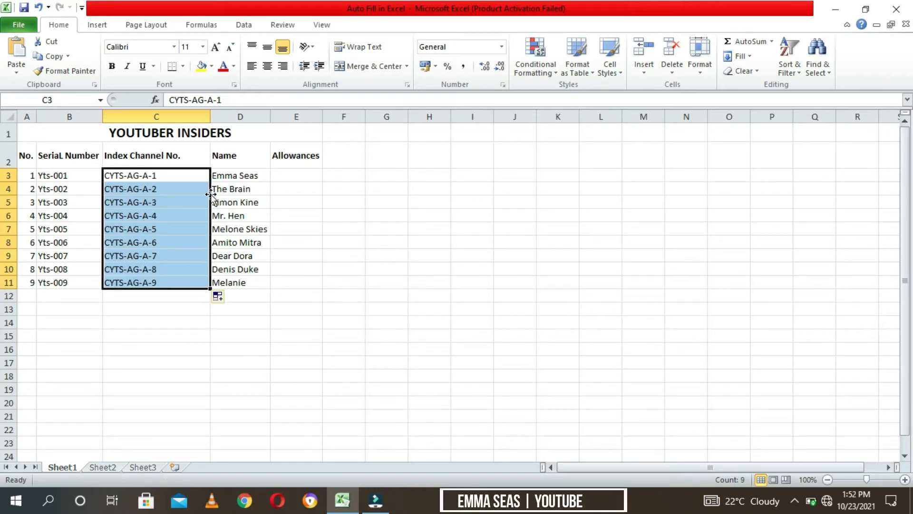
Step: Autofit the Index Channel No. column and apply all borders to the table range A1:E11
double_click(210, 112)
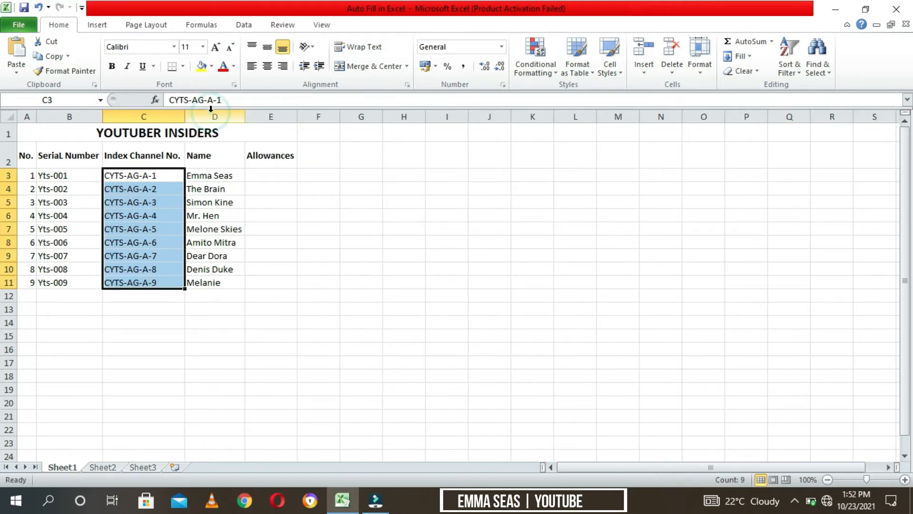
click(389, 191)
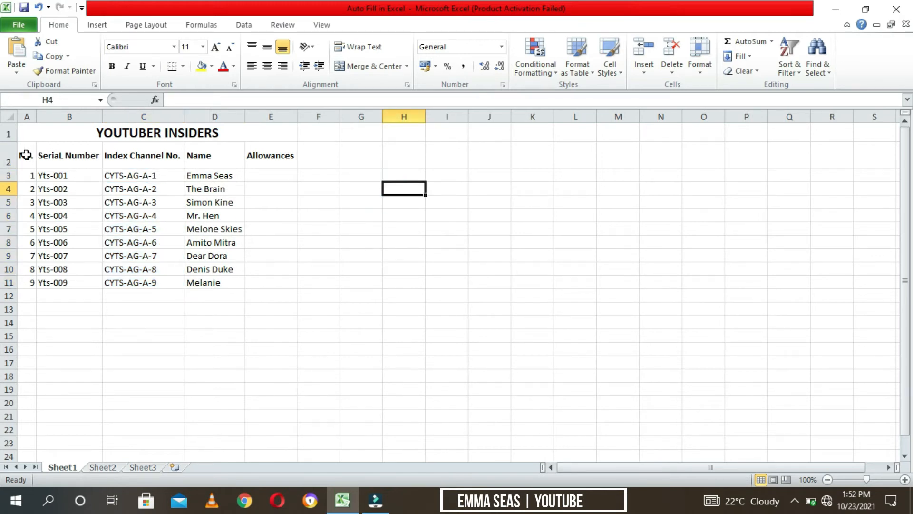
drag(26, 155, 127, 163)
drag(58, 131, 220, 283)
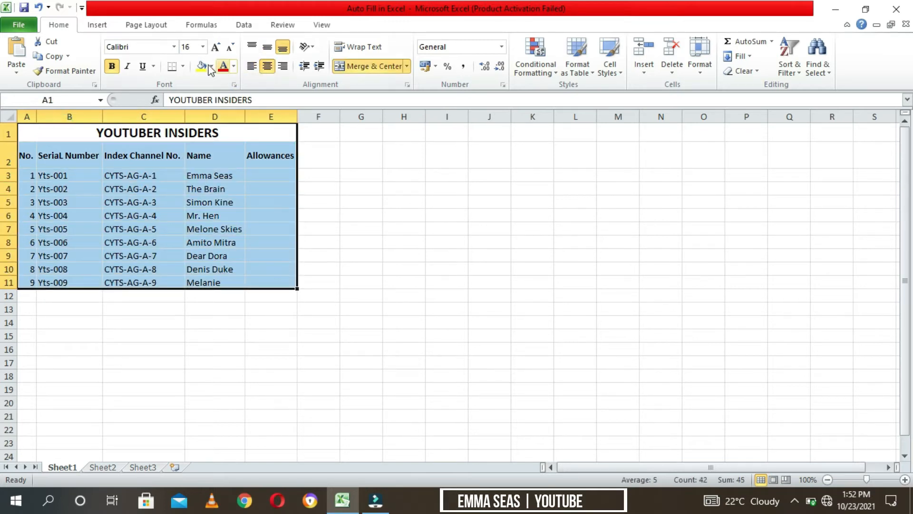
click(182, 67)
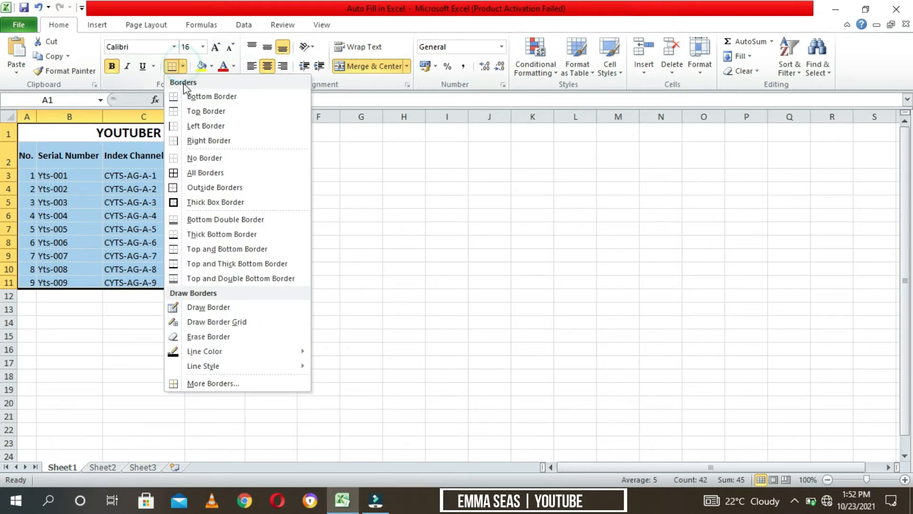
click(192, 173)
click(427, 254)
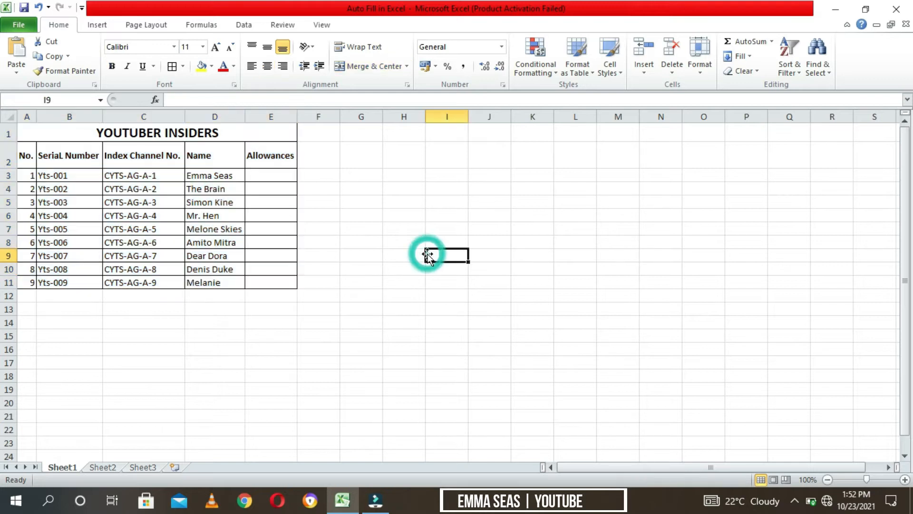
Step: Center the serial numbers in B3:B11 horizontally
drag(374, 207, 129, 129)
click(129, 128)
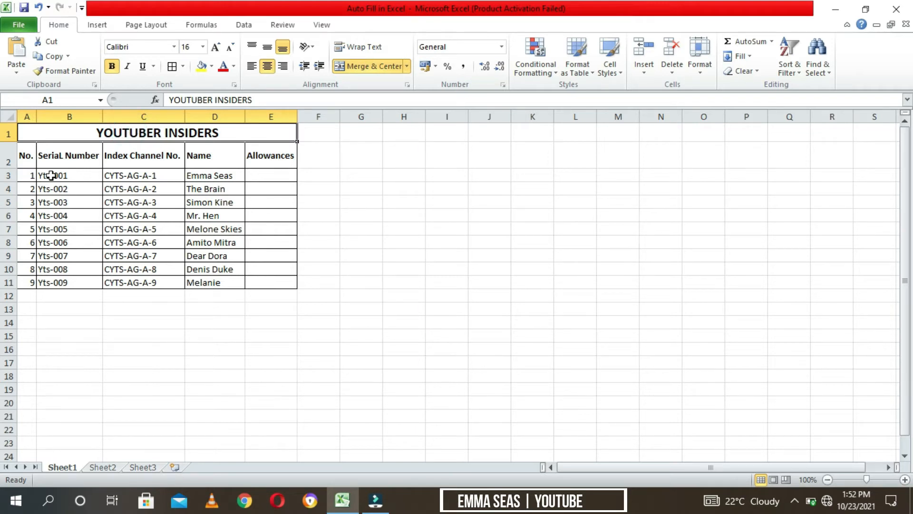
drag(70, 175, 68, 283)
click(265, 70)
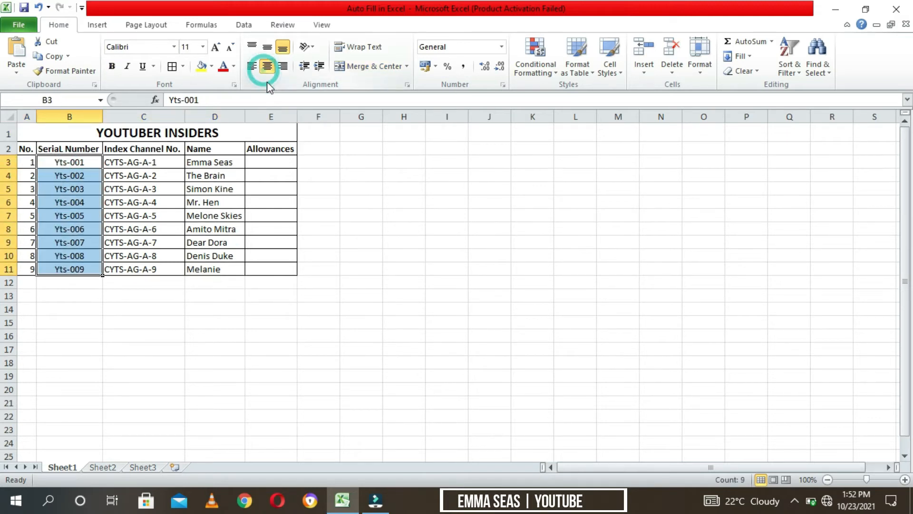
click(379, 306)
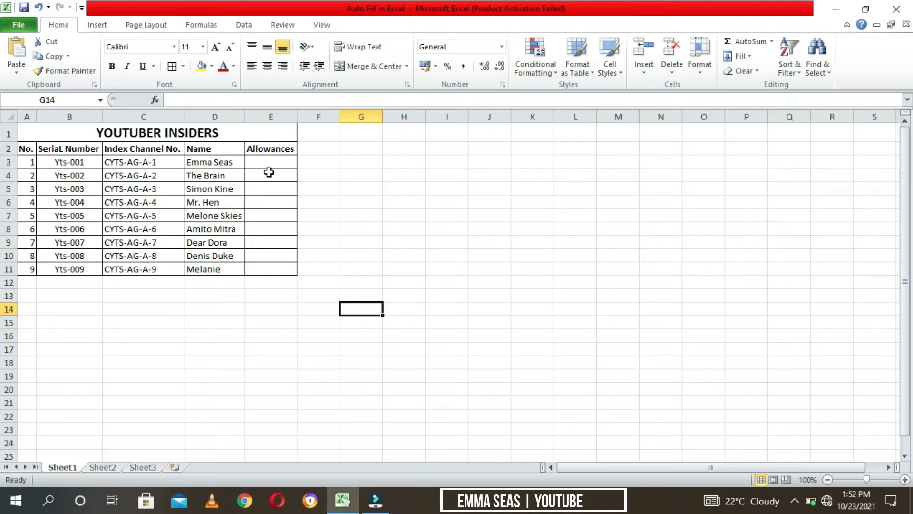
right_click(269, 115)
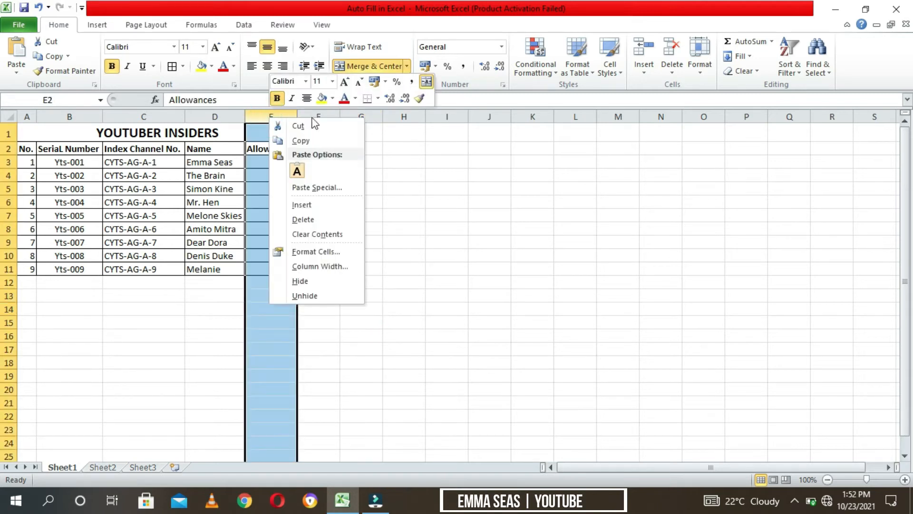
click(528, 184)
click(529, 184)
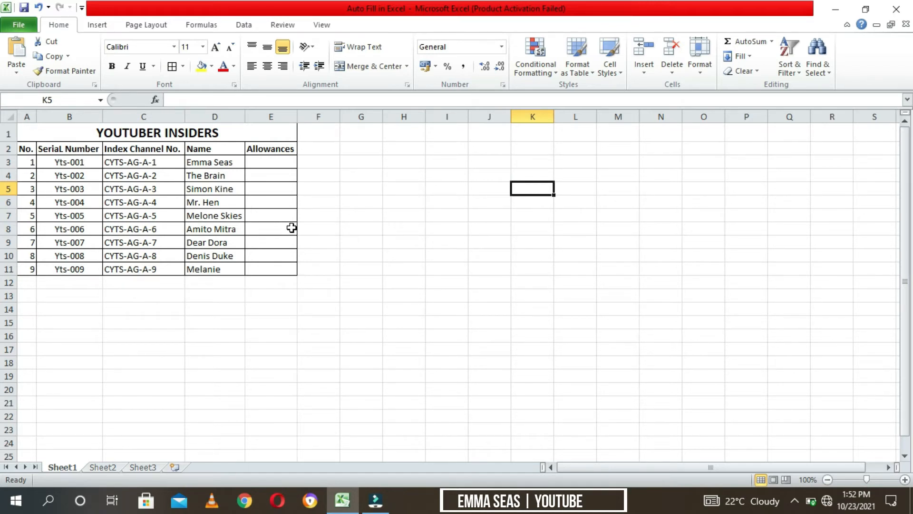
Step: Enter the heading "Days of the week" in G2 and autofit column G to it
click(357, 153)
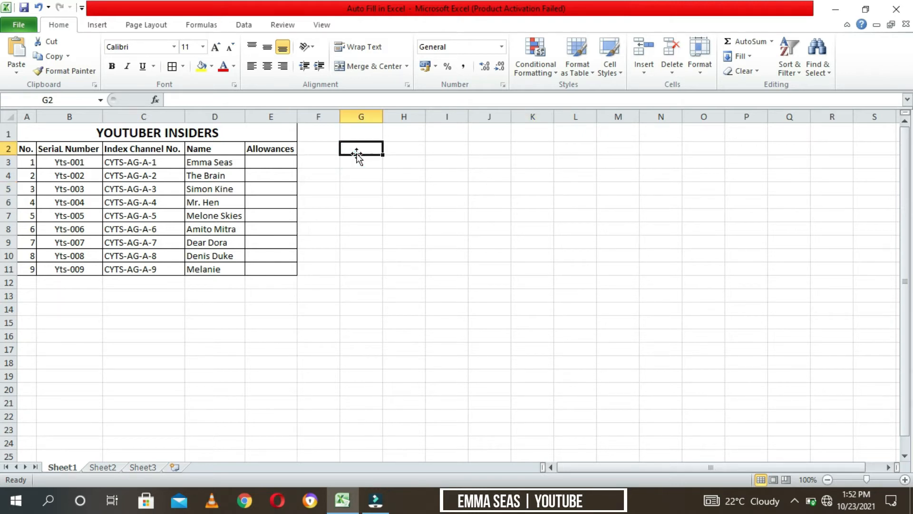
text(D)
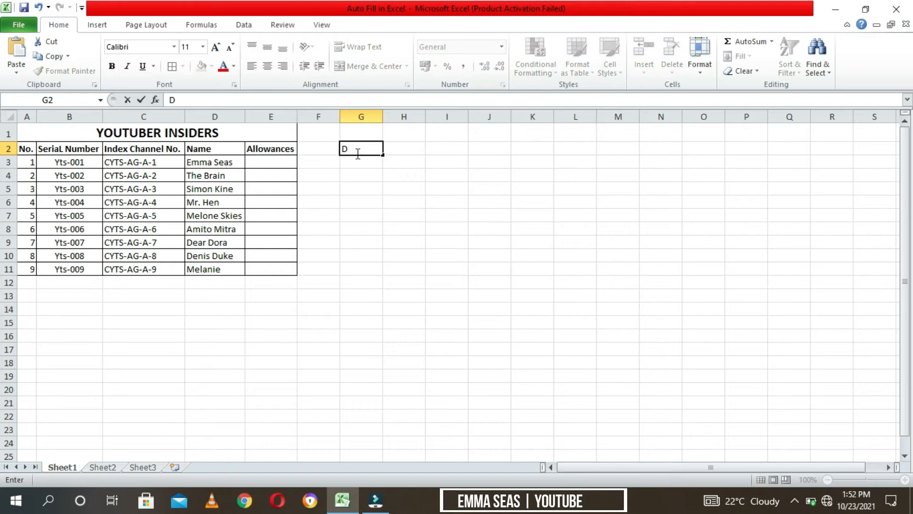
text(ays of the wee)
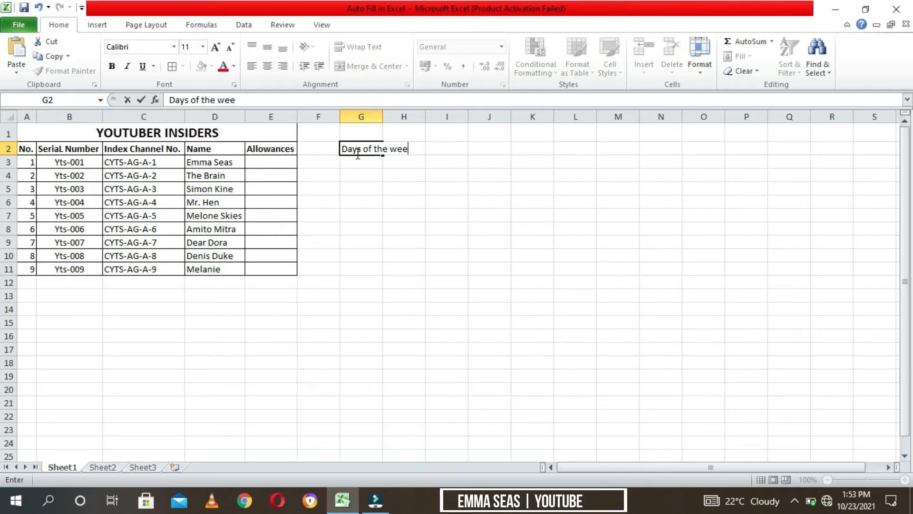
text(k)
click(470, 228)
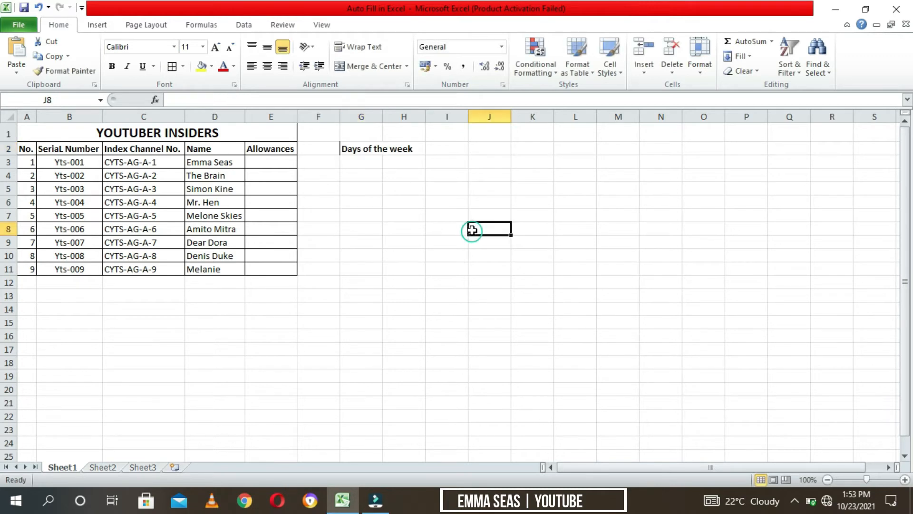
click(351, 157)
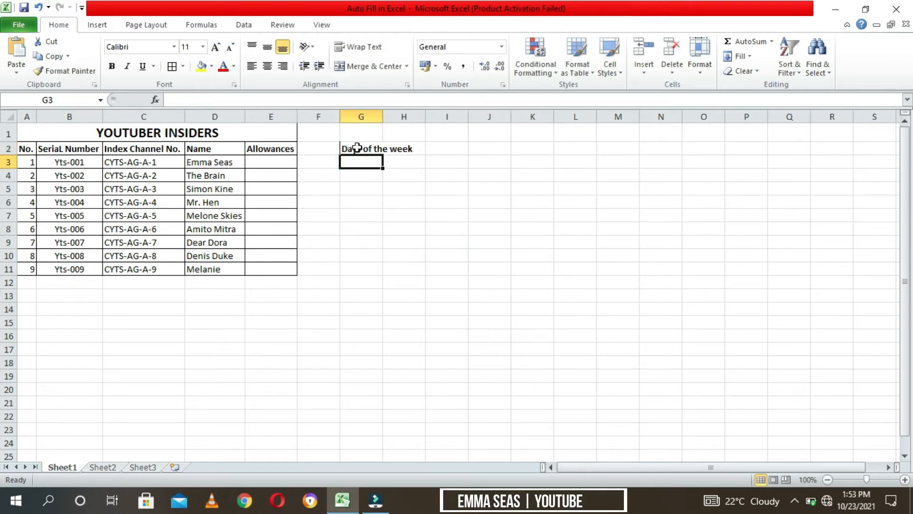
click(357, 152)
double_click(383, 117)
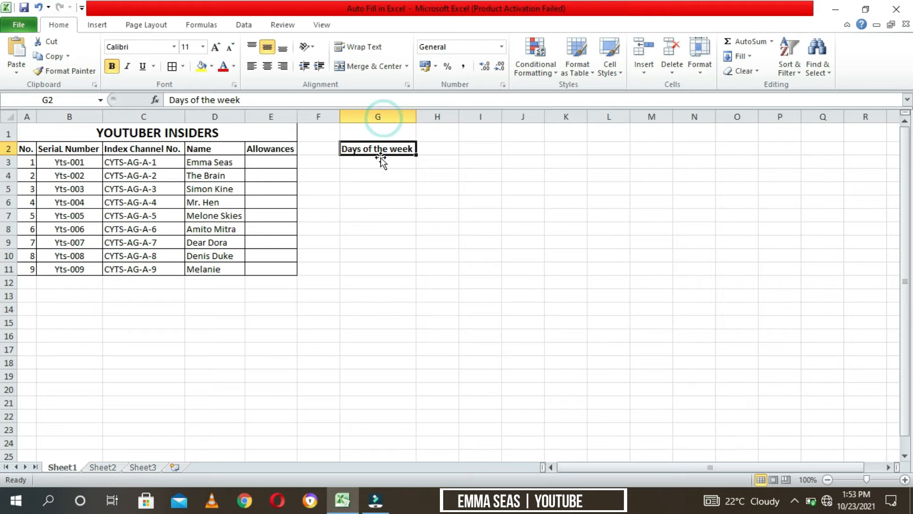
Step: Enter Monday in G3 and Tuesday in G4 as the first two weekdays
click(380, 163)
text(M)
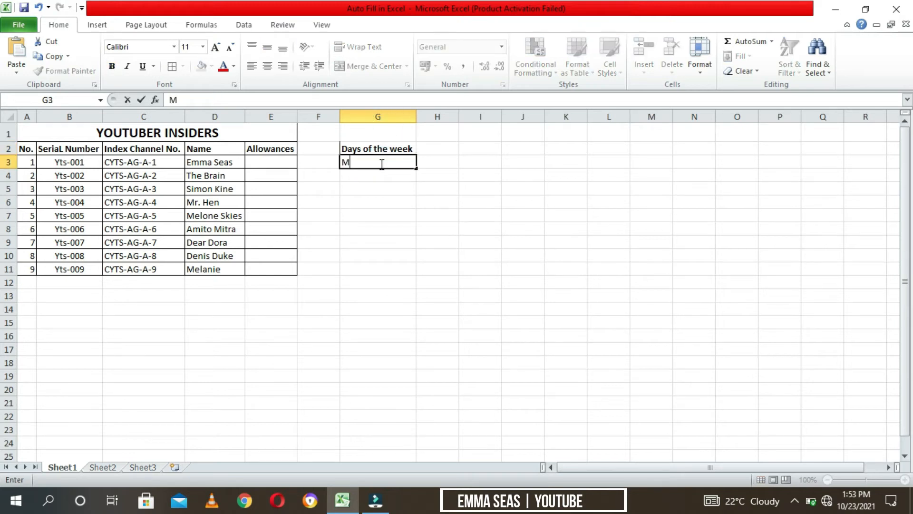
text(onday)
click(382, 175)
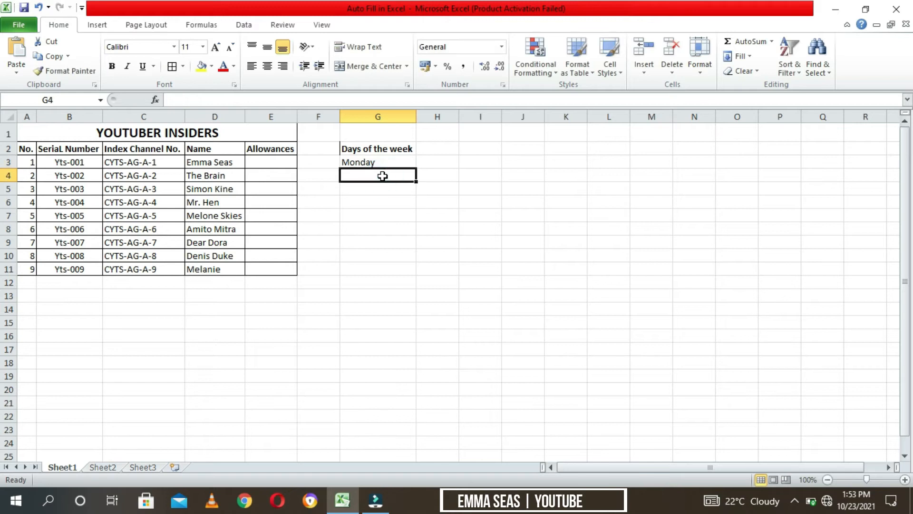
text(Tue)
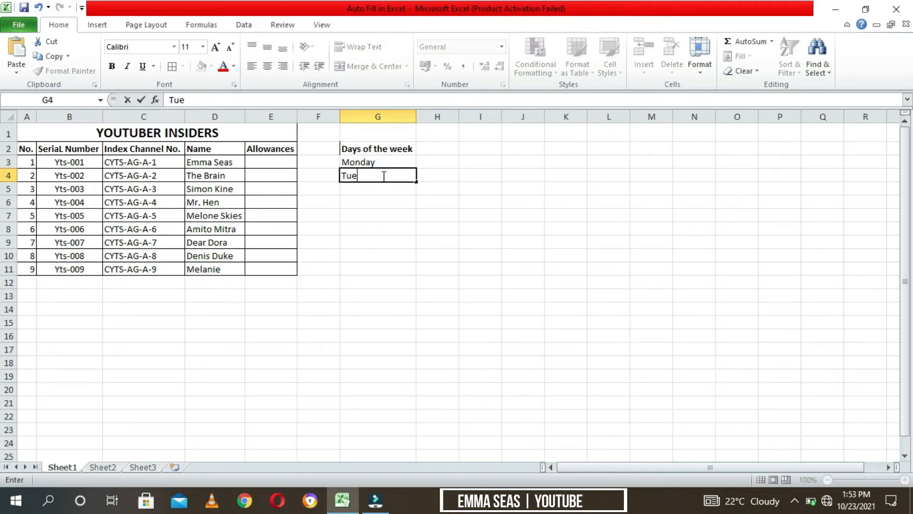
text(sday)
click(384, 211)
Step: Autofill the weekday series from G3:G4 down to Sunday in G9
click(381, 163)
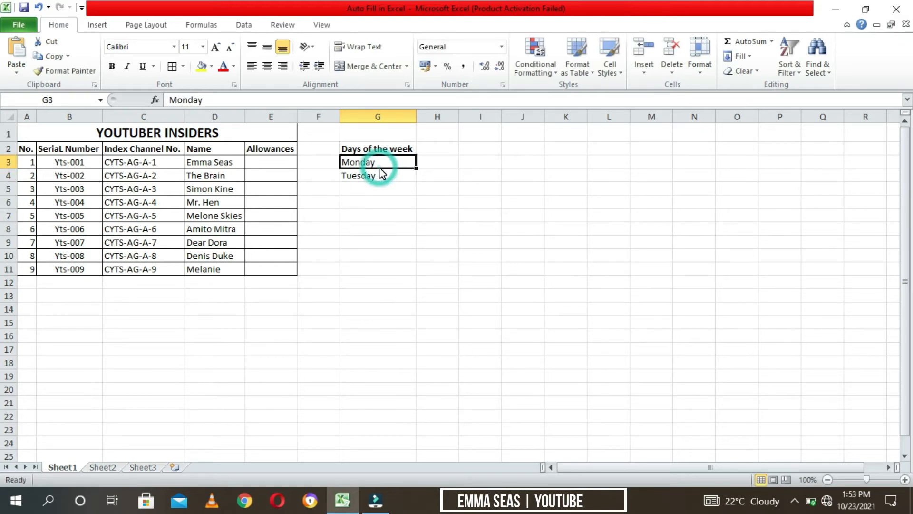
drag(383, 160, 379, 181)
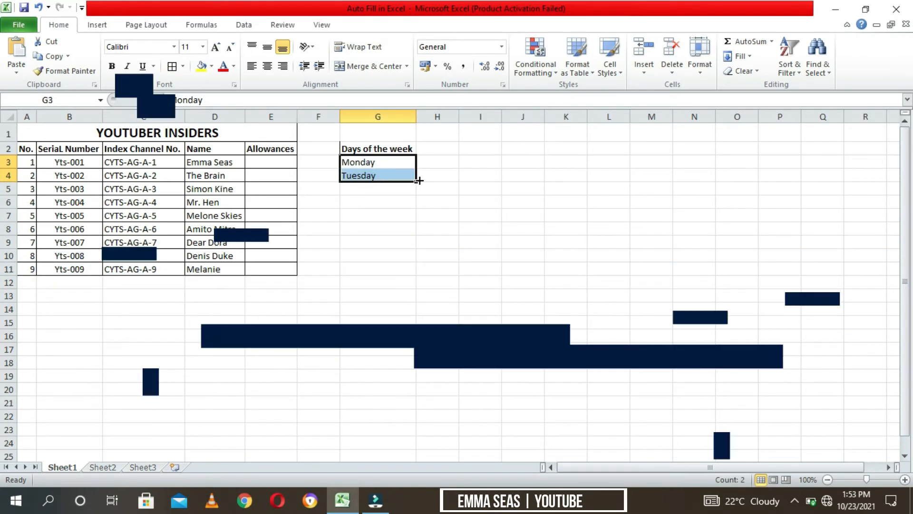
drag(412, 181, 416, 199)
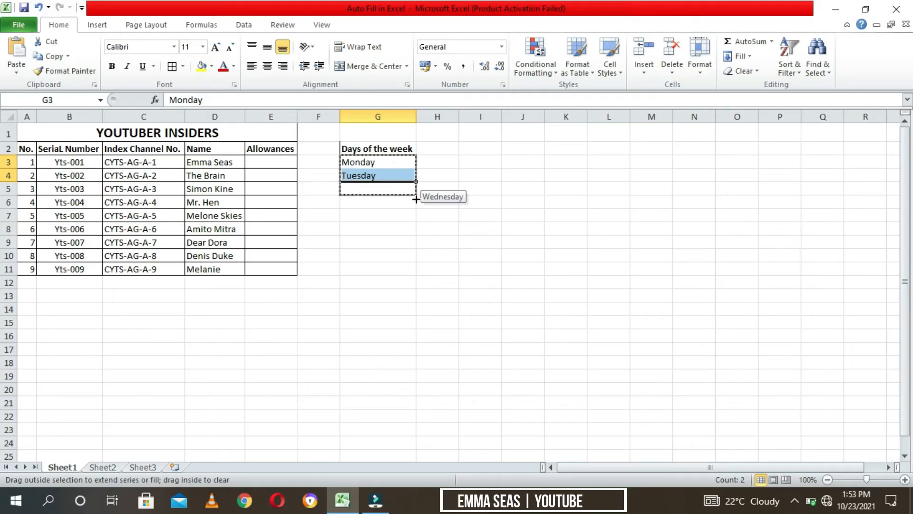
drag(416, 199, 425, 251)
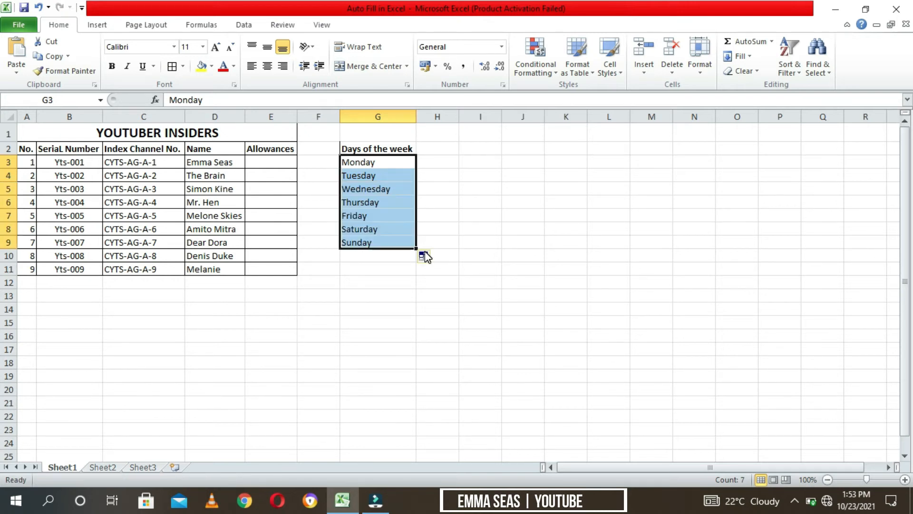
click(506, 180)
Step: Apply all borders to the "Days of the week" heading cell G2
click(345, 148)
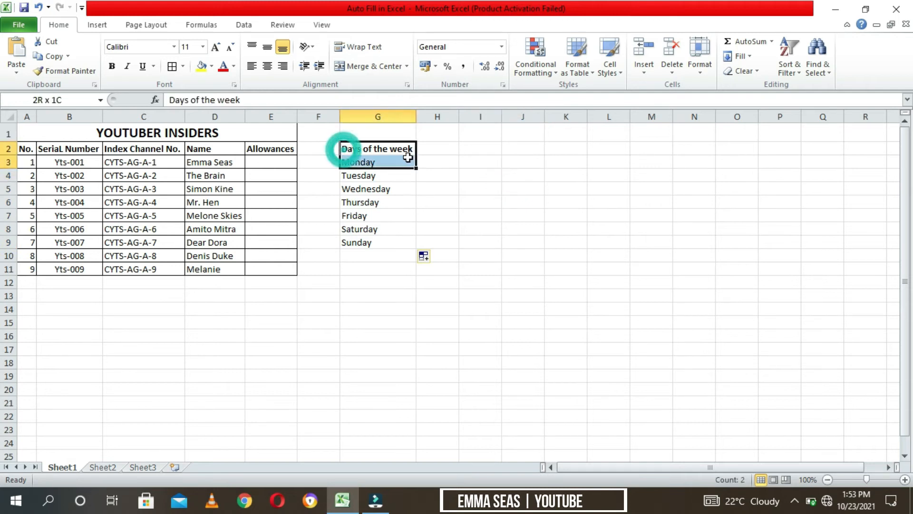
click(173, 66)
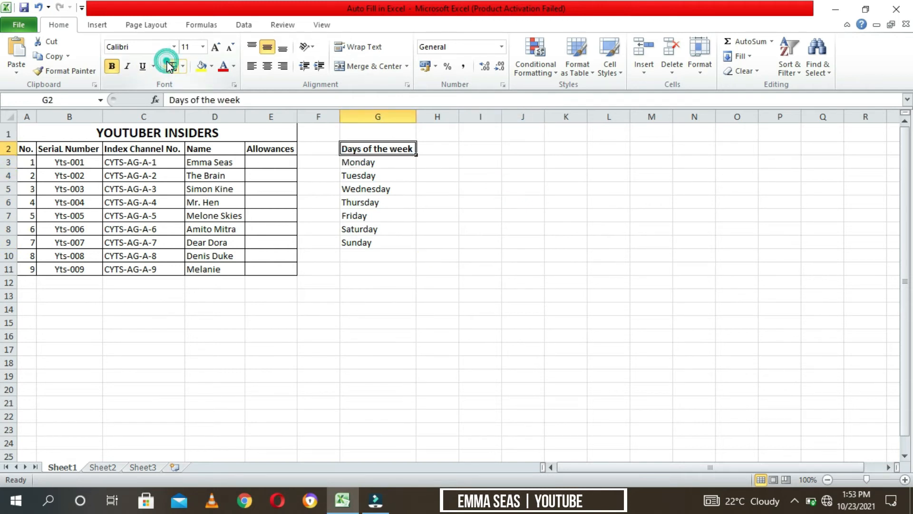
click(510, 158)
Step: Enter the heading "Months Of The Year" in I2
click(489, 151)
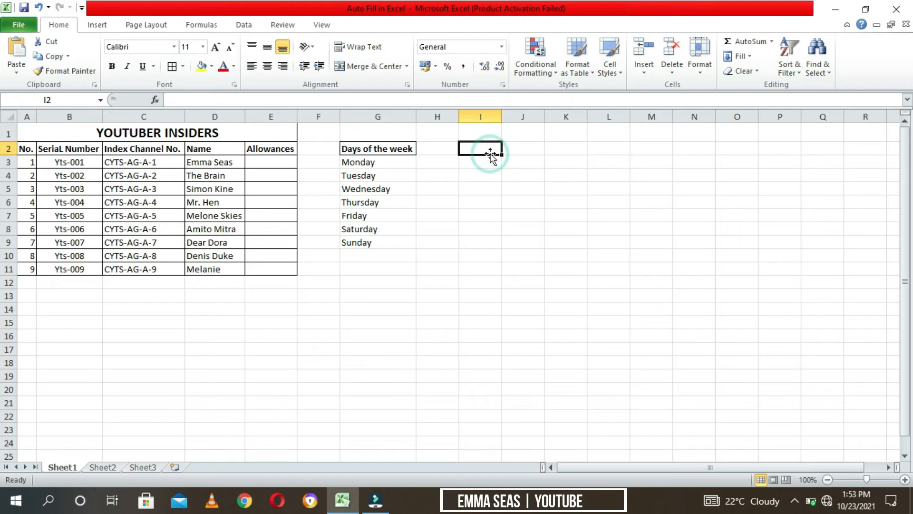
text(Mont)
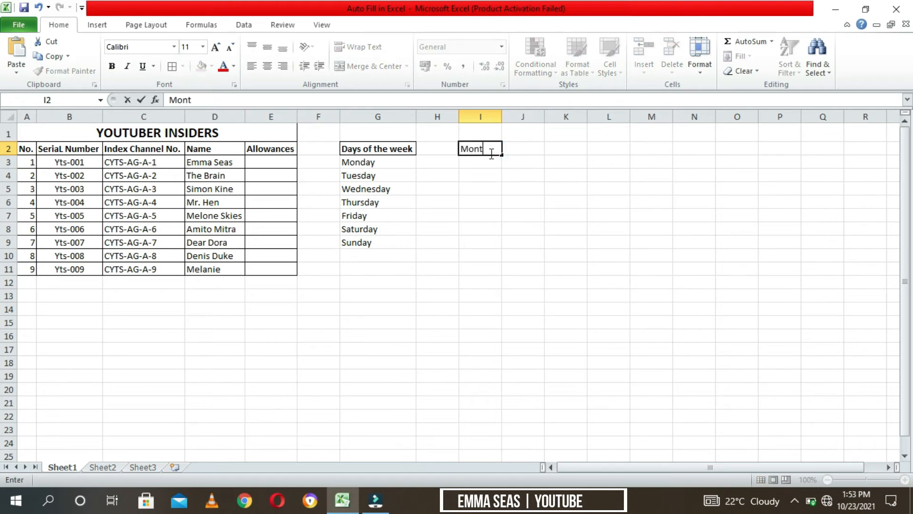
text(hs Of The Year)
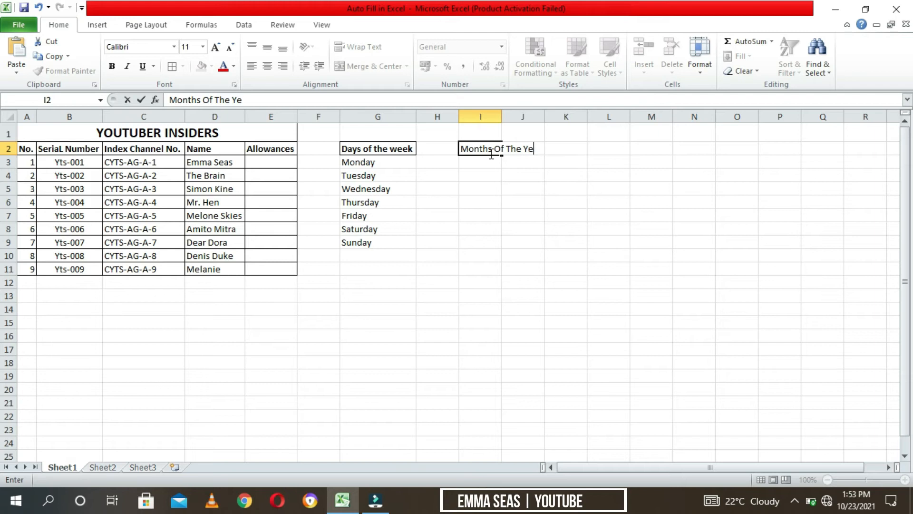
click(531, 205)
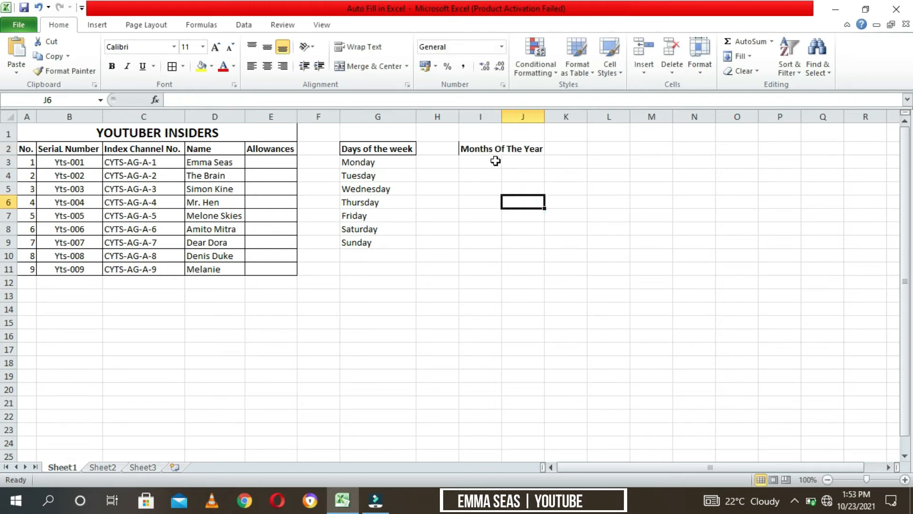
Step: Apply all borders to the "Months Of The Year" heading in I2 and autofit column I
click(481, 148)
key(ctrl+b)
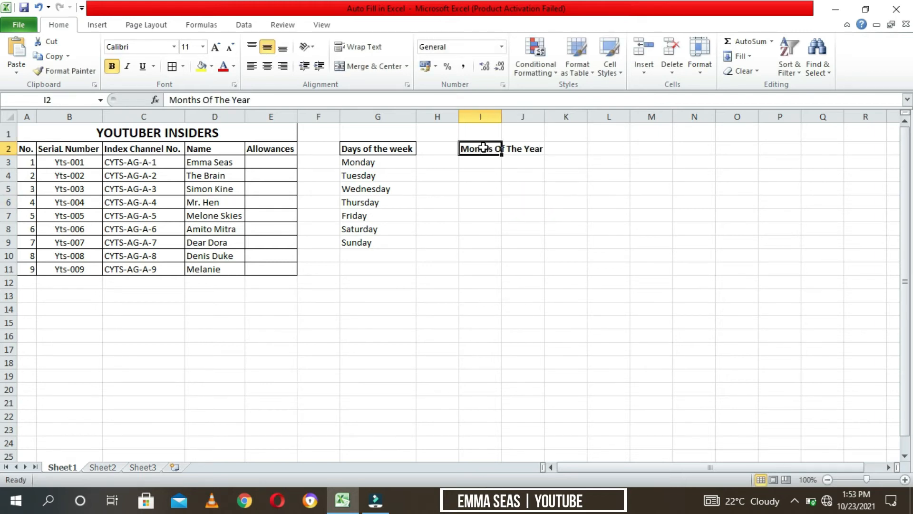
click(173, 69)
click(542, 185)
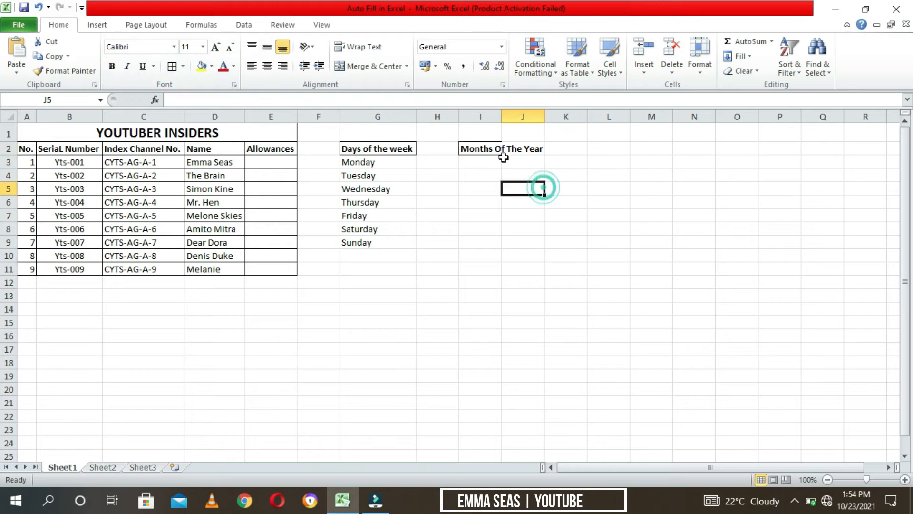
double_click(502, 116)
Step: Enter January in I3 and Feburary in I4 under the Months Of The Year heading
click(483, 166)
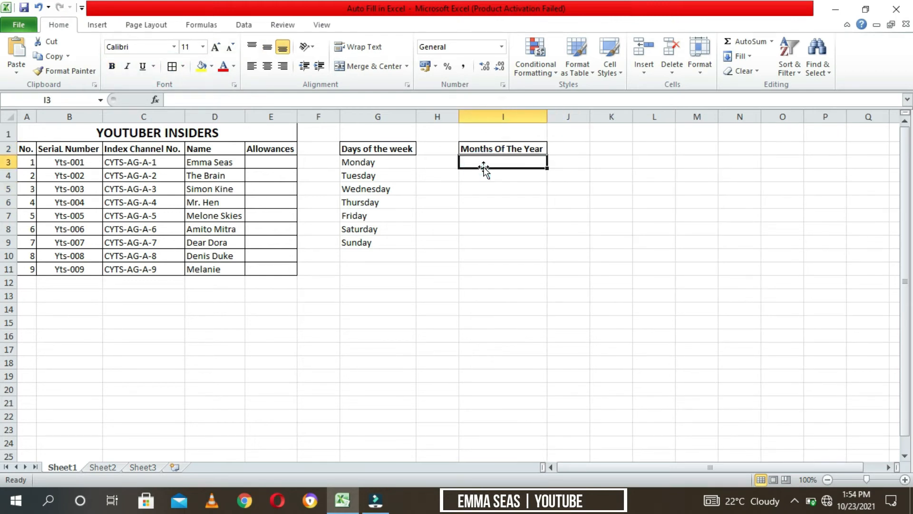
text(January)
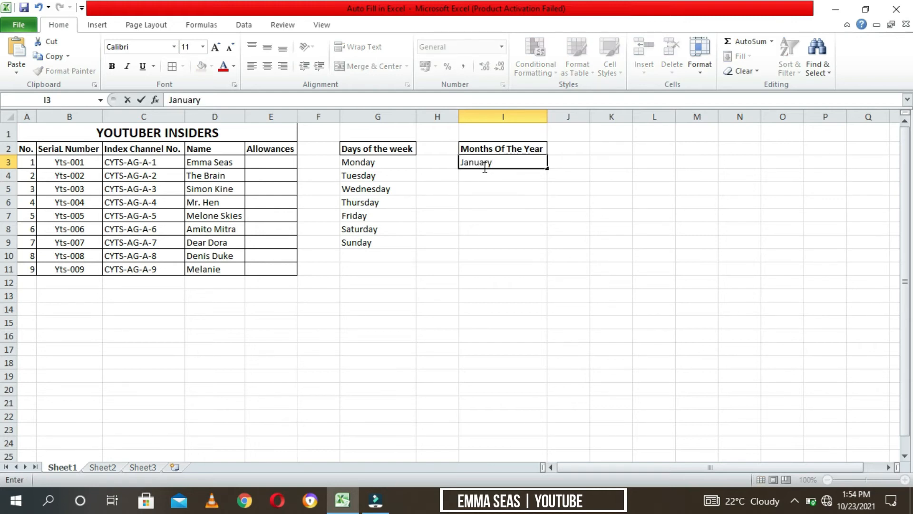
click(484, 175)
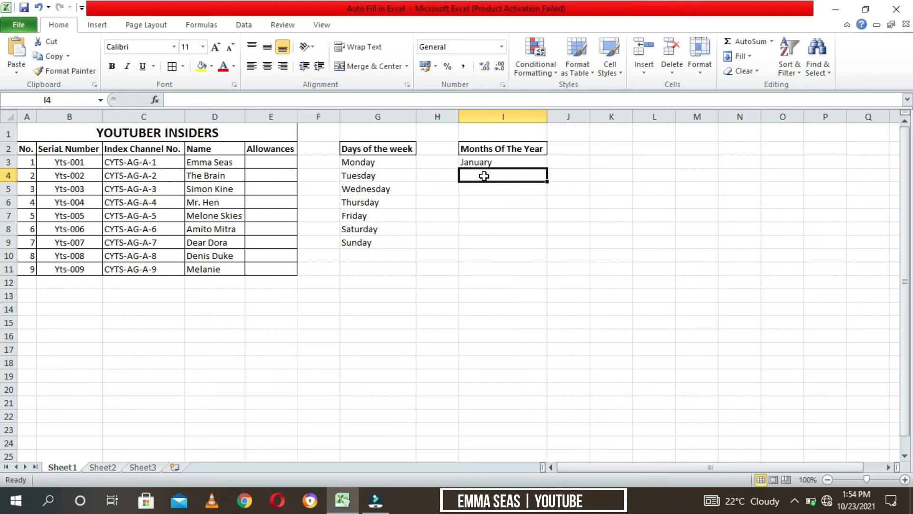
text(Fe)
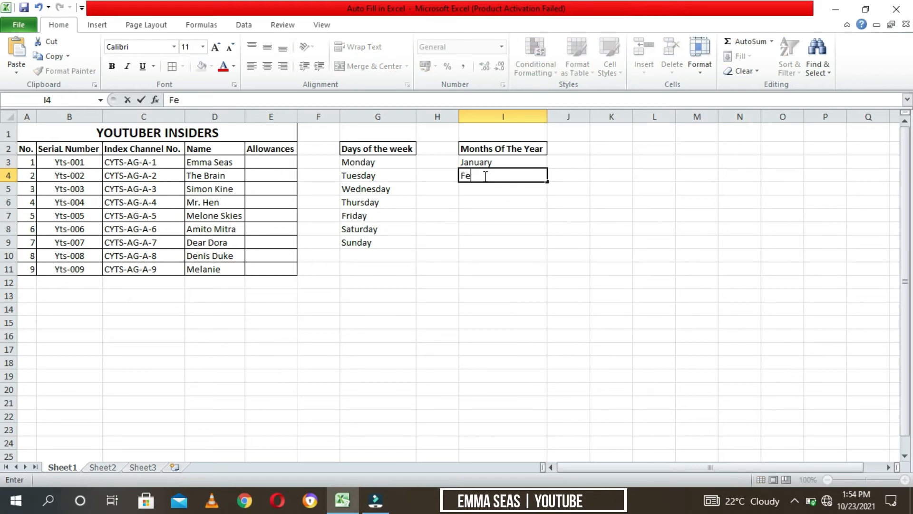
text(burary)
key(Return)
Step: Correct the spelling of the second month in I4 to February
drag(489, 163, 491, 174)
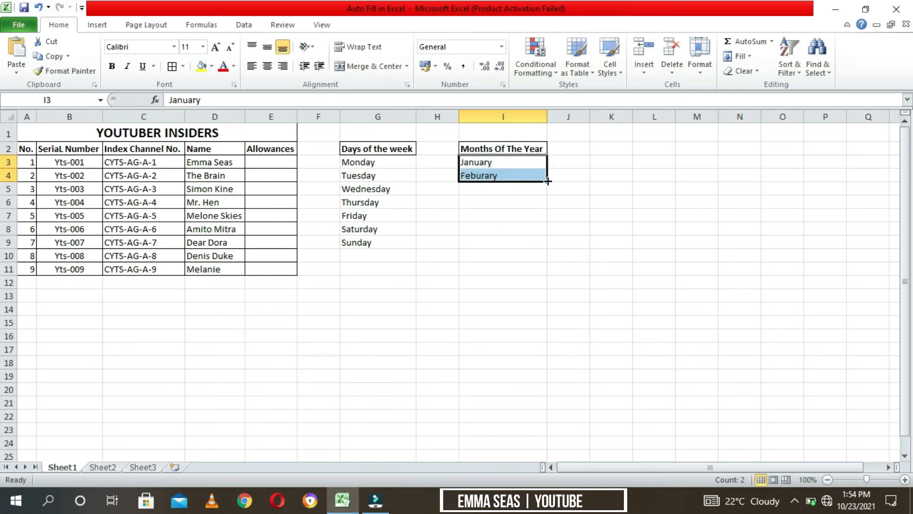
mouse_move(546, 180)
mouse_down()
mouse_move(548, 190)
mouse_move(546, 182)
mouse_up()
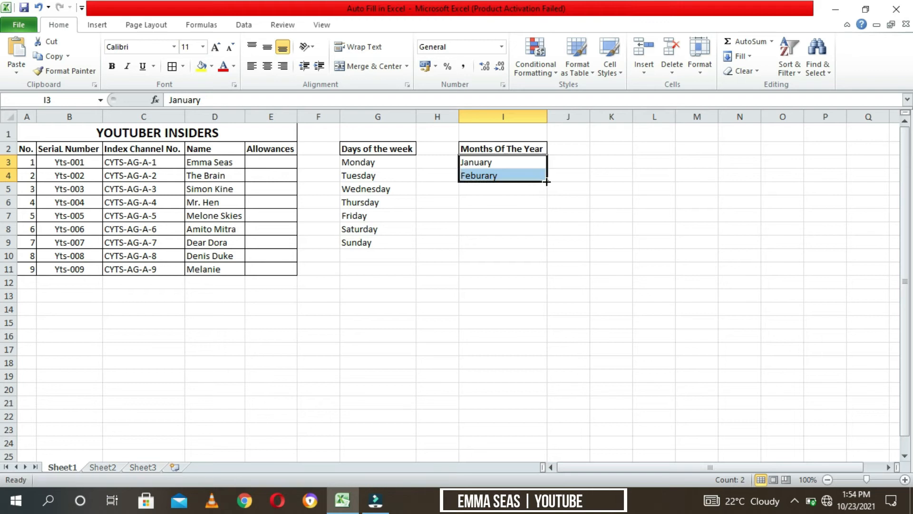
double_click(519, 175)
key(BackSpace)
key(BackSpace)
key(BackSpace)
key(BackSpace)
key(BackSpace)
Step: Autofill the month series from I3:I4 down to December in I14
drag(514, 171, 552, 316)
click(512, 161)
click(490, 226)
click(605, 246)
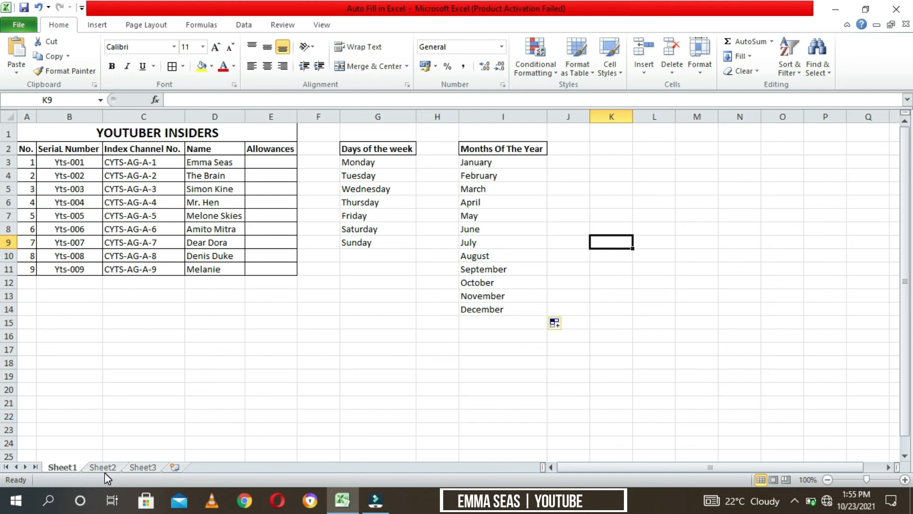
Step: Enter the letter pairs AA in K4 and AB in K5 as a trial series
click(613, 174)
text(a)
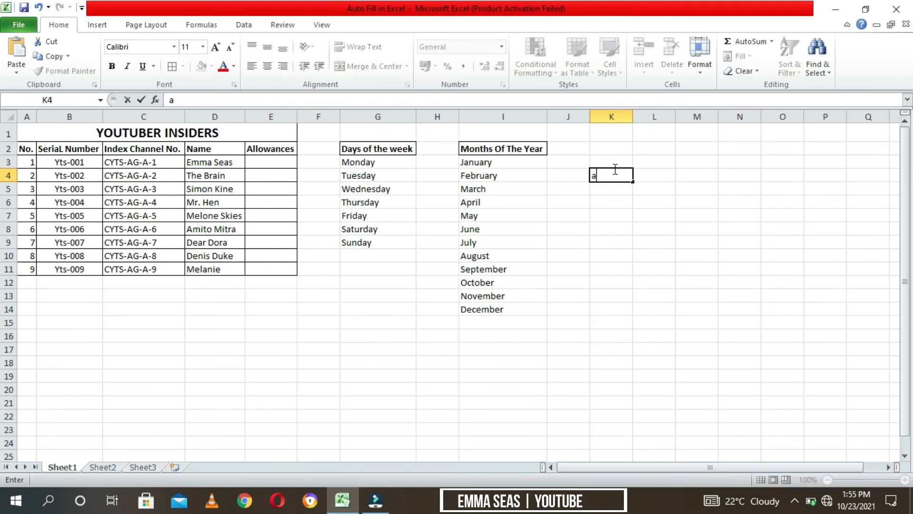
key(BackSpace)
text(a)
key(BackSpace)
text(AA)
click(614, 190)
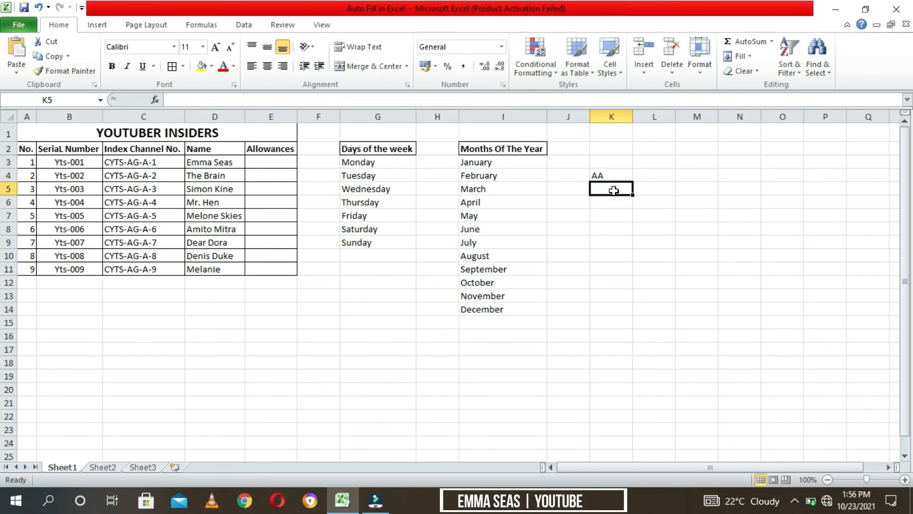
text(A)
text(A)
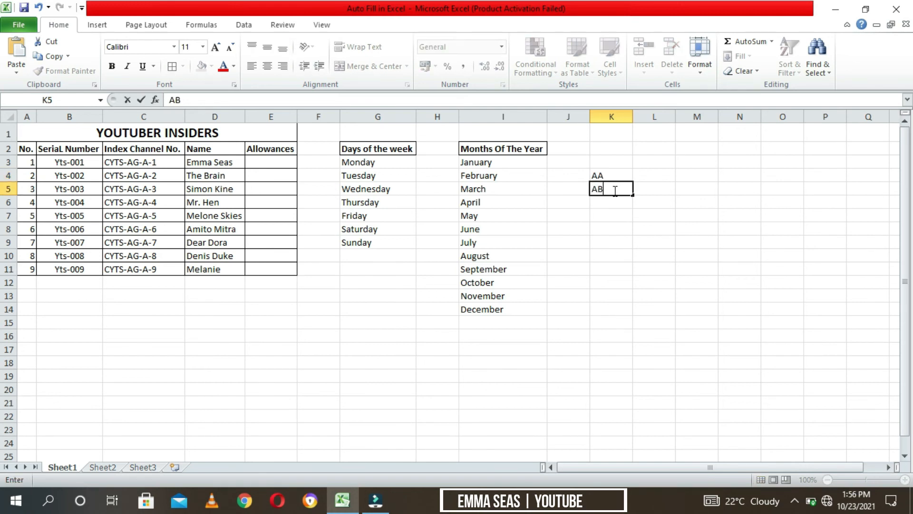
click(613, 215)
Step: Try to autofill the letter pairs from K4:K5 down to K7 and clear the range K4:K7
drag(597, 177, 633, 221)
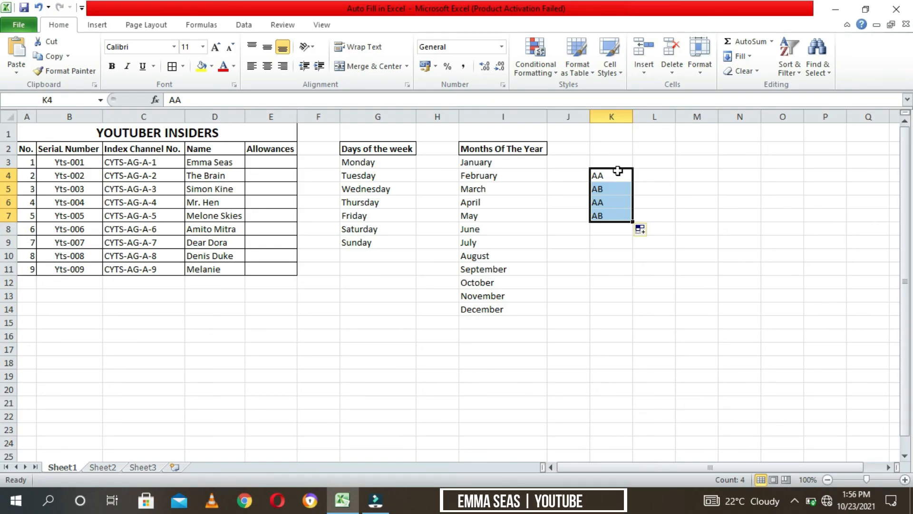
key(Delete)
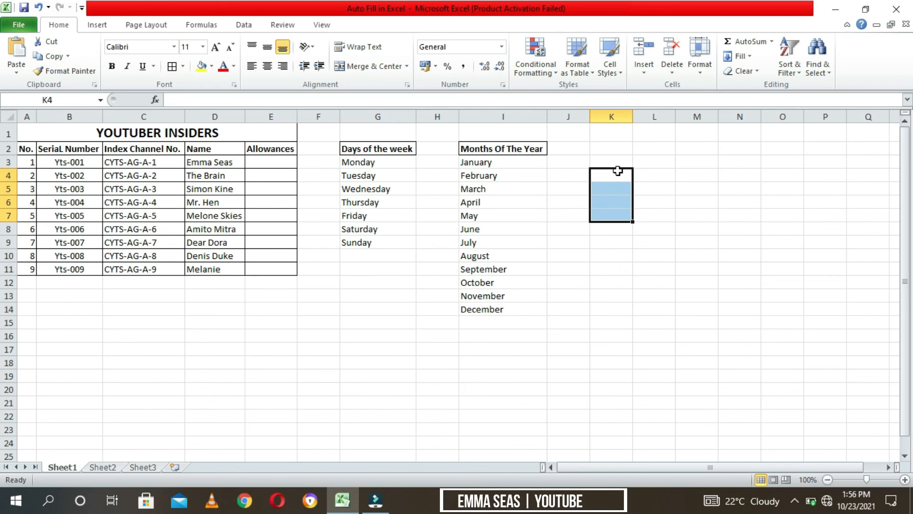
click(653, 227)
Step: Enter the single letters A in K5 and B in K6 as a trial series
click(605, 183)
text(A)
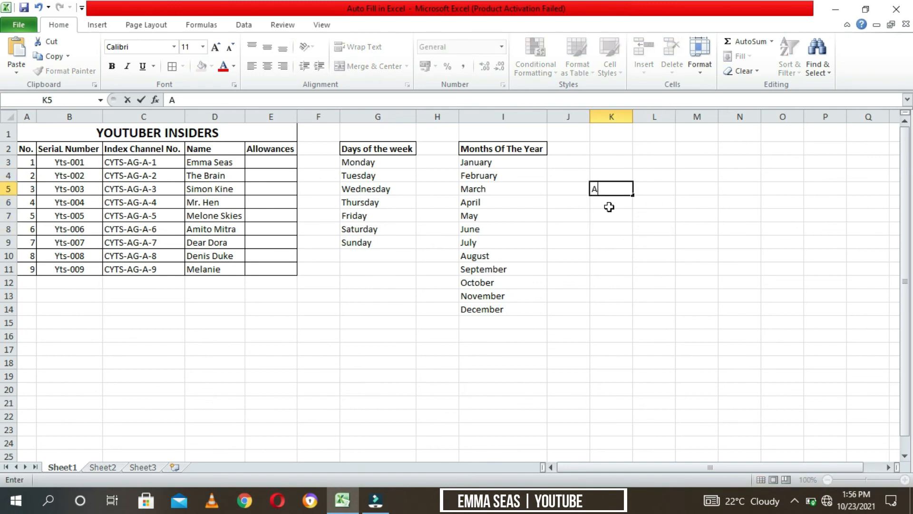
click(610, 206)
text(B)
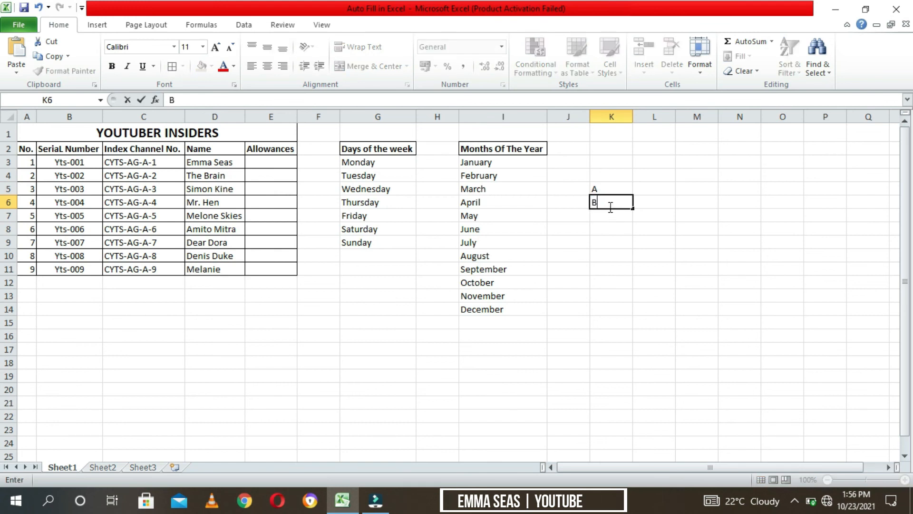
Step: Try to autofill the single letters down from K5:K6 and clear them from column K
drag(613, 227, 631, 212)
click(612, 191)
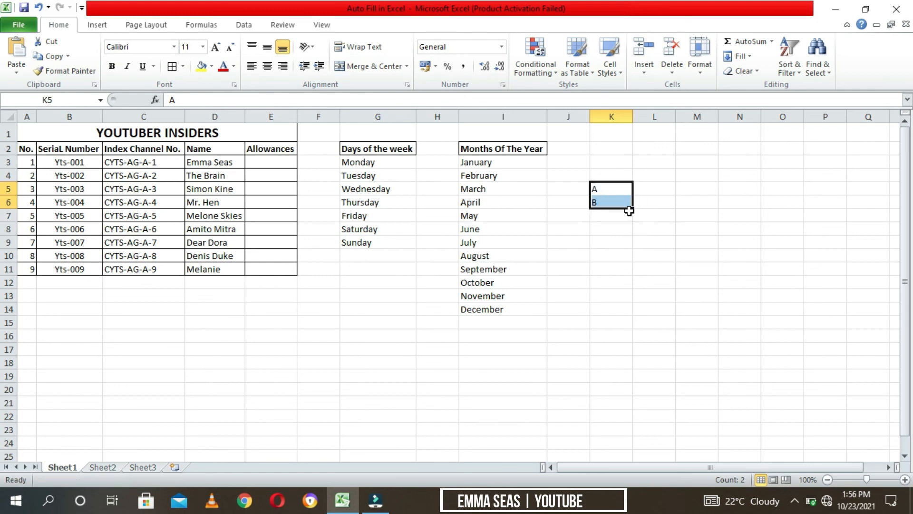
key(Delete)
click(715, 313)
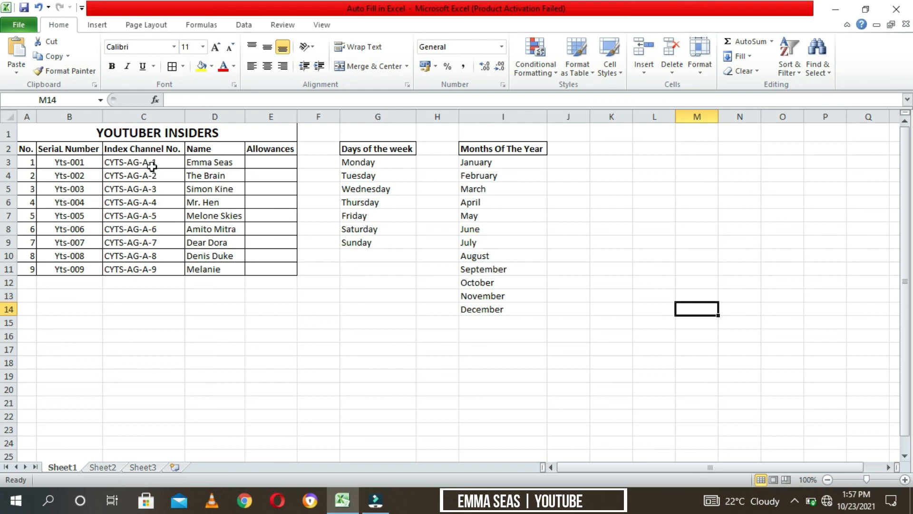
Step: Center-align the Index Channel No. values in C3:C11
drag(135, 162, 130, 269)
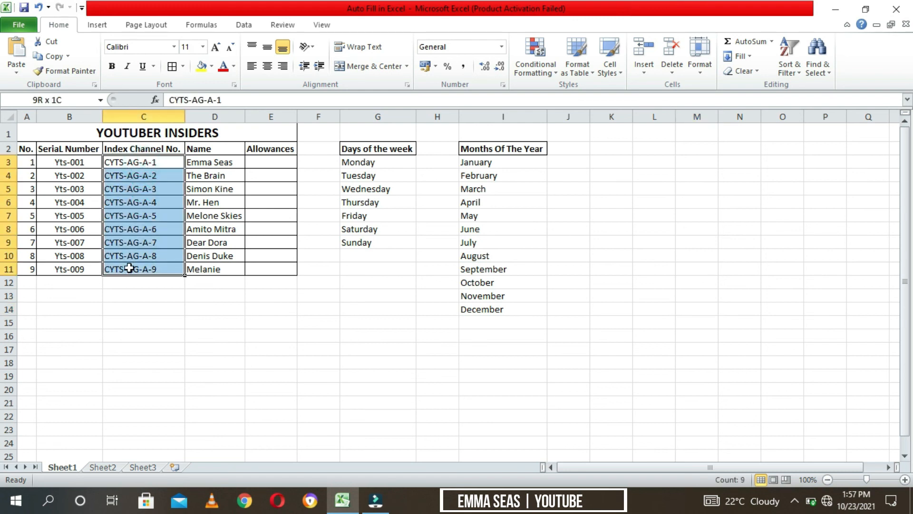
click(268, 66)
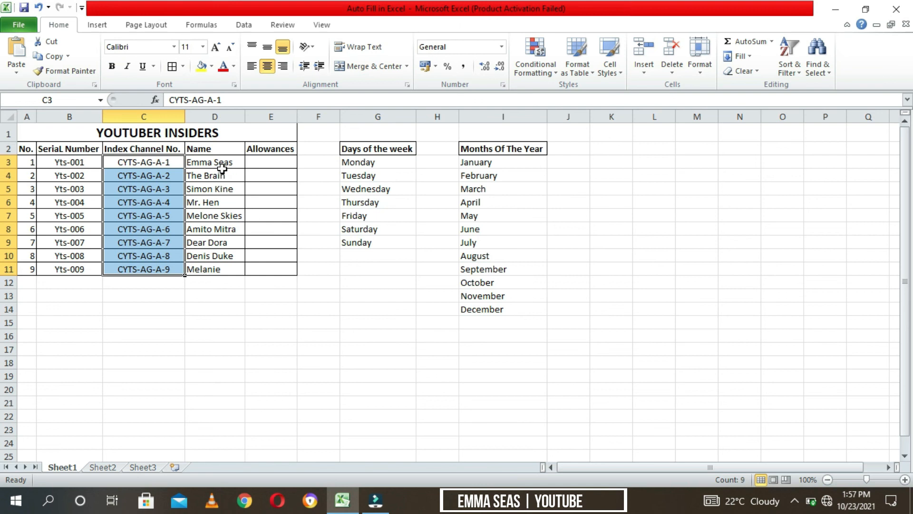
click(250, 321)
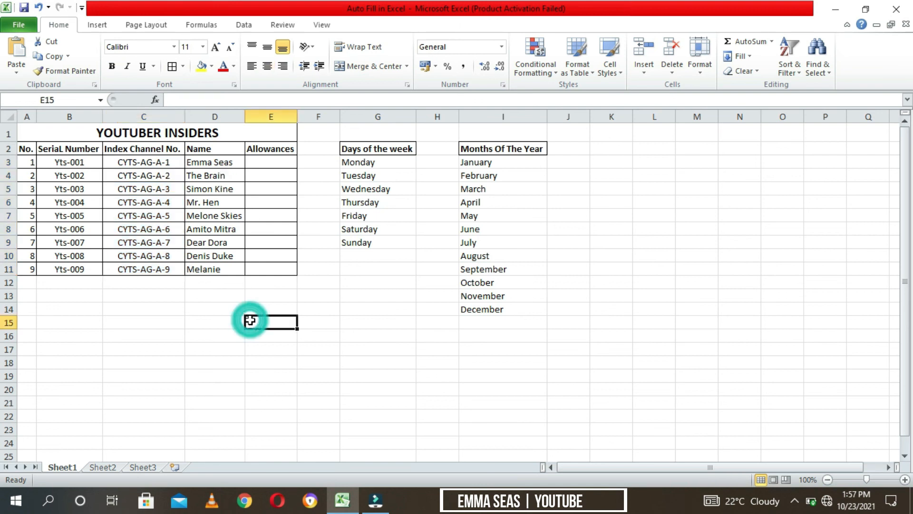